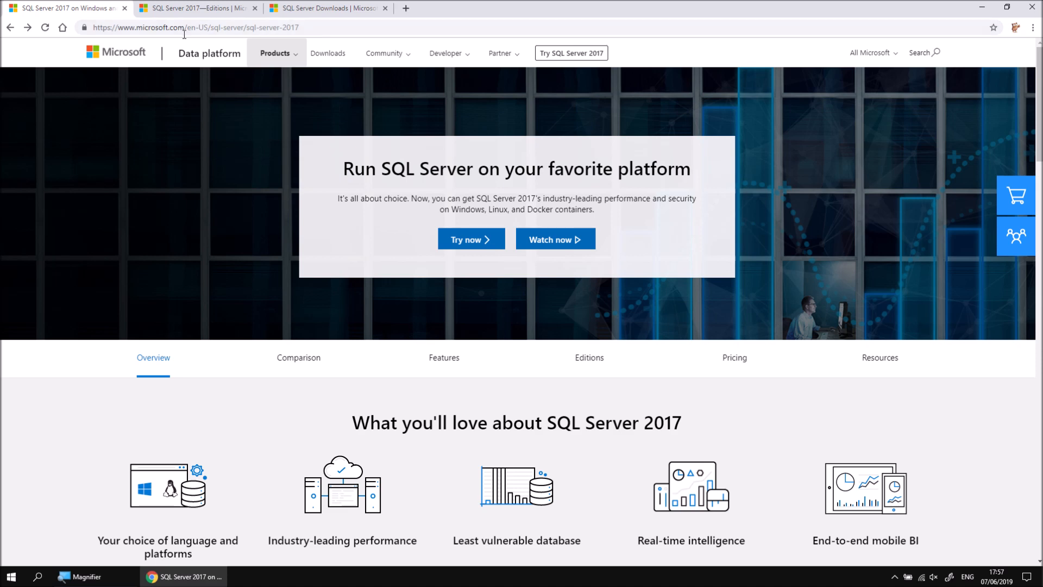
- Review the available SQL Server 2017 editions and the Scale section of the edition comparison on the Editions page
{"action": "key", "text": "super+plus"}
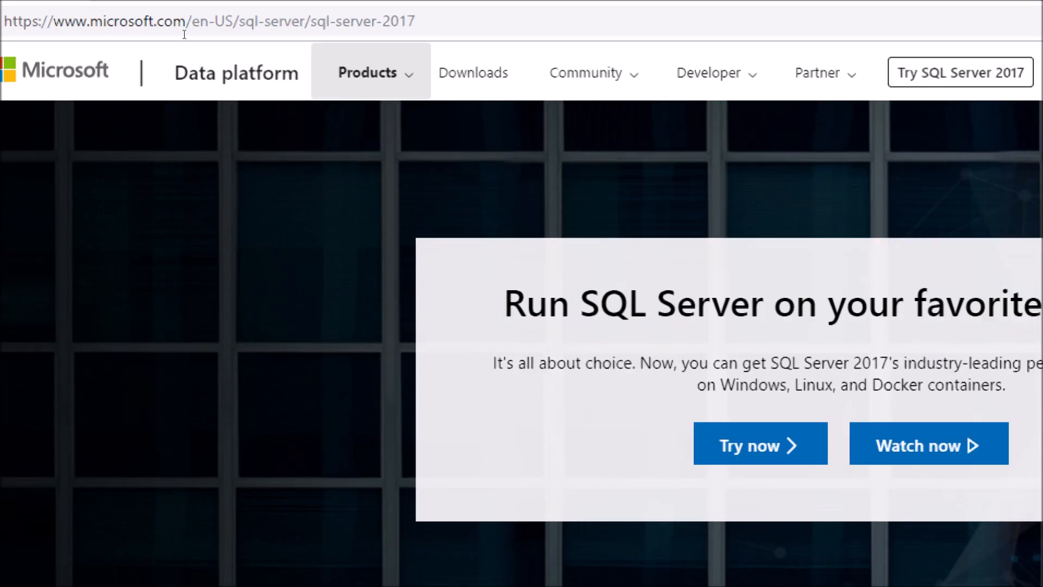
{"action": "key", "text": "super+minus"}
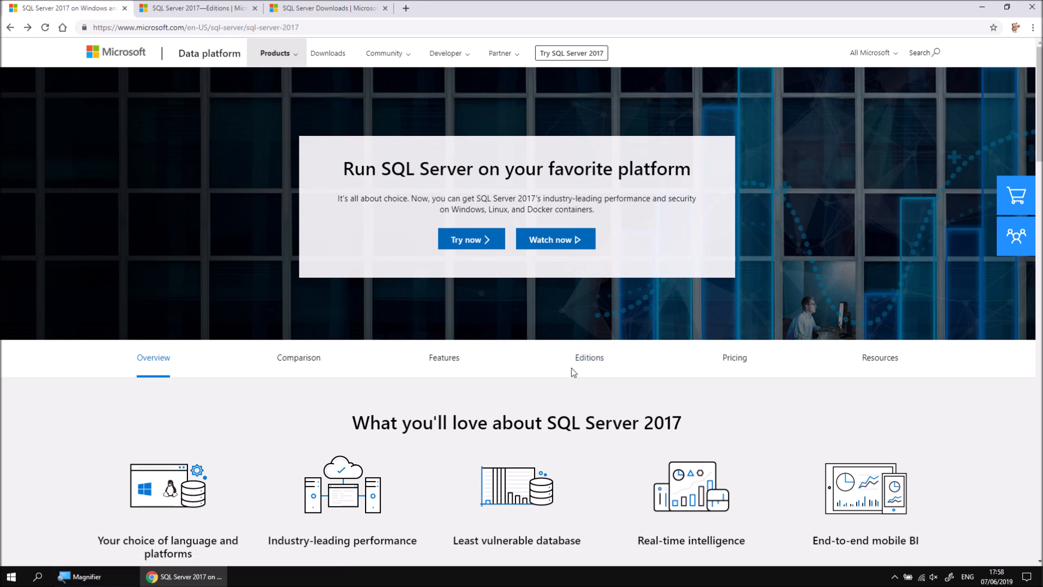
{"action": "left_click", "coordinate": [197, 9]}
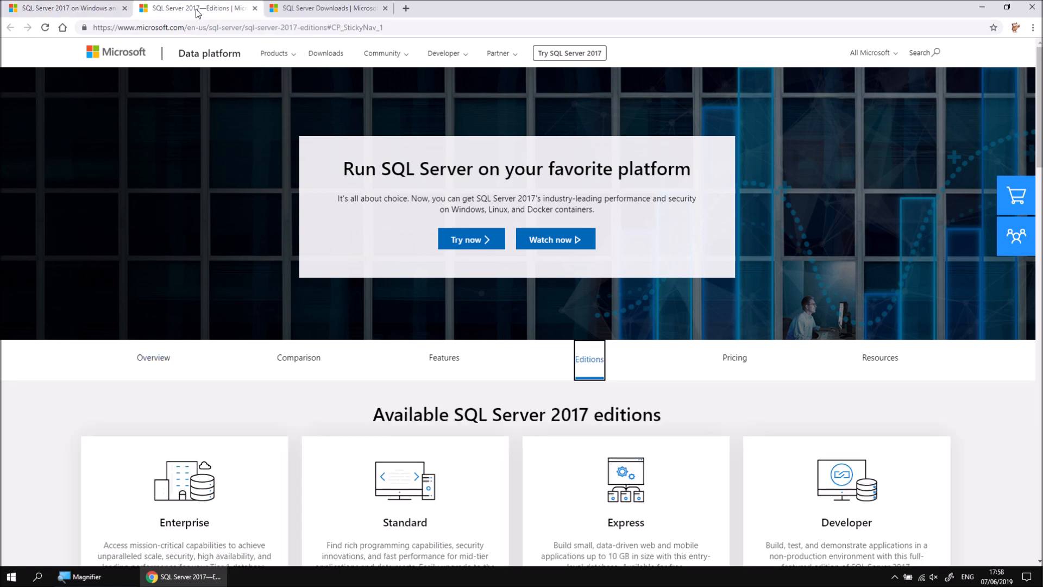
{"action": "scroll", "coordinate": [983, 363], "scroll_direction": "down", "scroll_amount": 4}
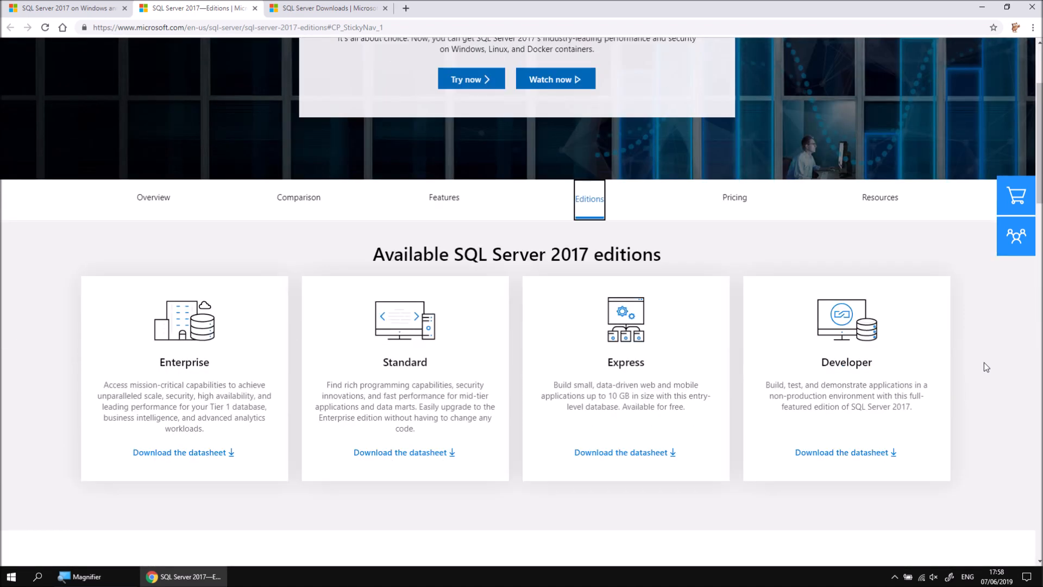
{"action": "scroll", "coordinate": [986, 364], "scroll_direction": "down", "scroll_amount": 2}
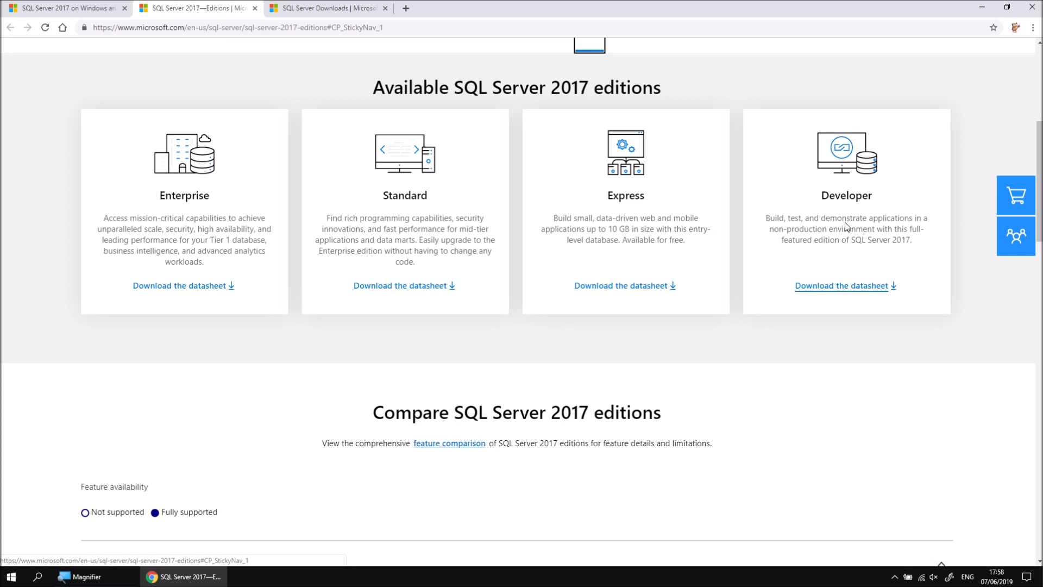
{"action": "scroll", "coordinate": [835, 396], "scroll_direction": "down", "scroll_amount": 4}
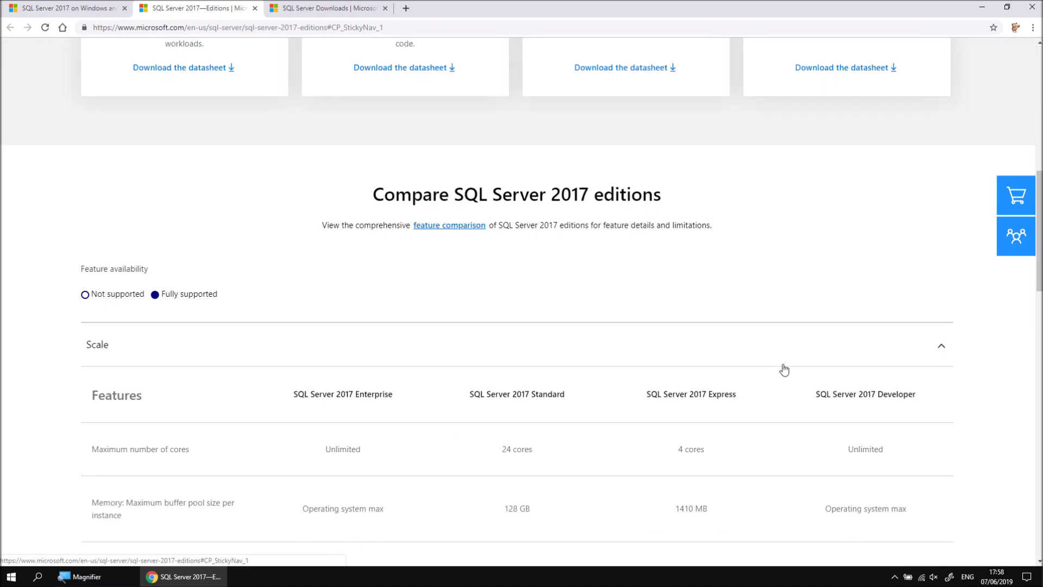
{"action": "scroll", "coordinate": [784, 369], "scroll_direction": "down", "scroll_amount": 8}
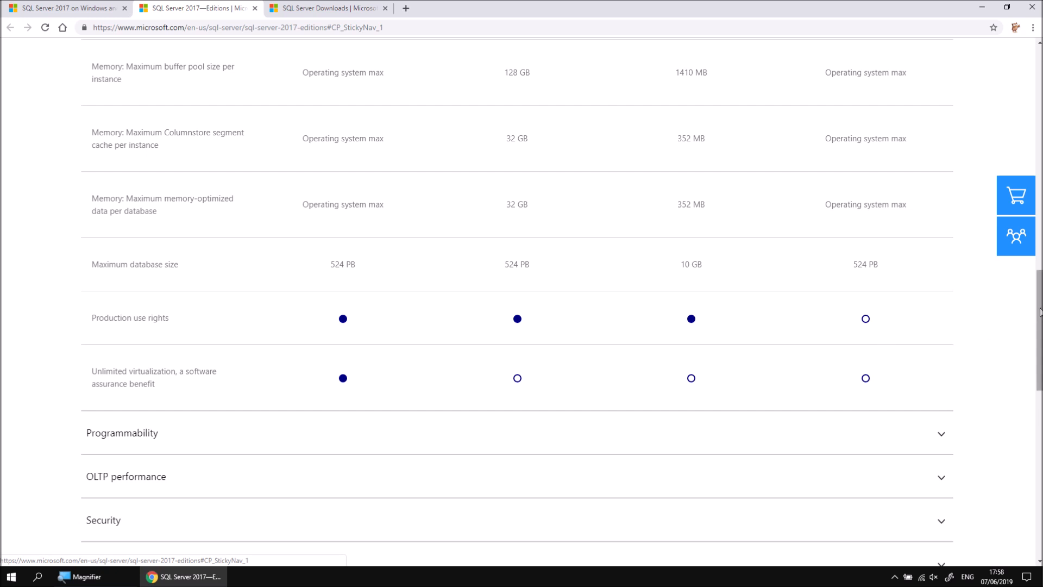
- Examine how the SQL Server 2017 editions compare on Business intelligence features
{"action": "left_click_drag", "start_coordinate": [1040, 311], "coordinate": [1040, 403]}
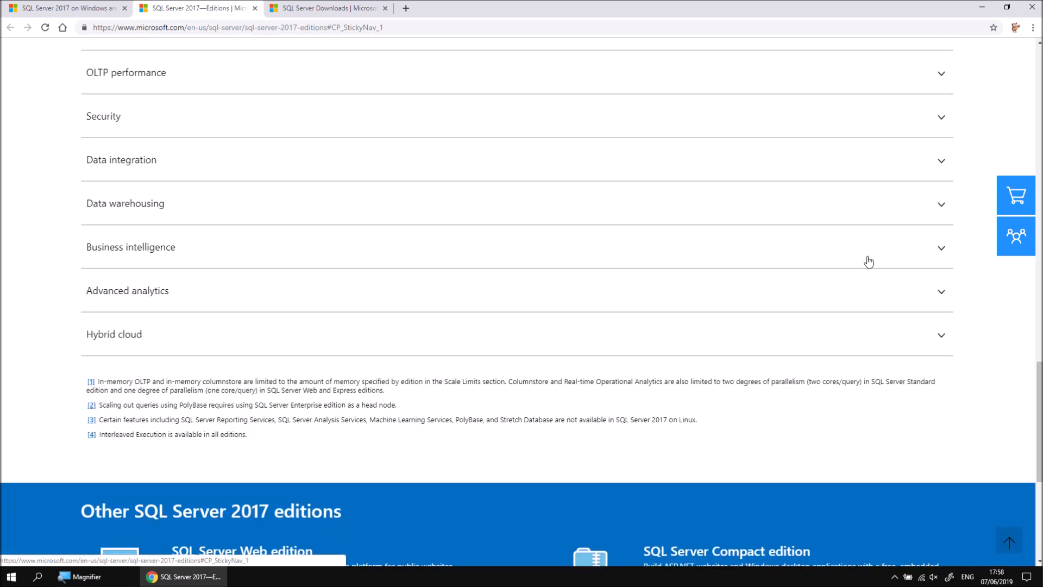
{"action": "left_click", "coordinate": [941, 251]}
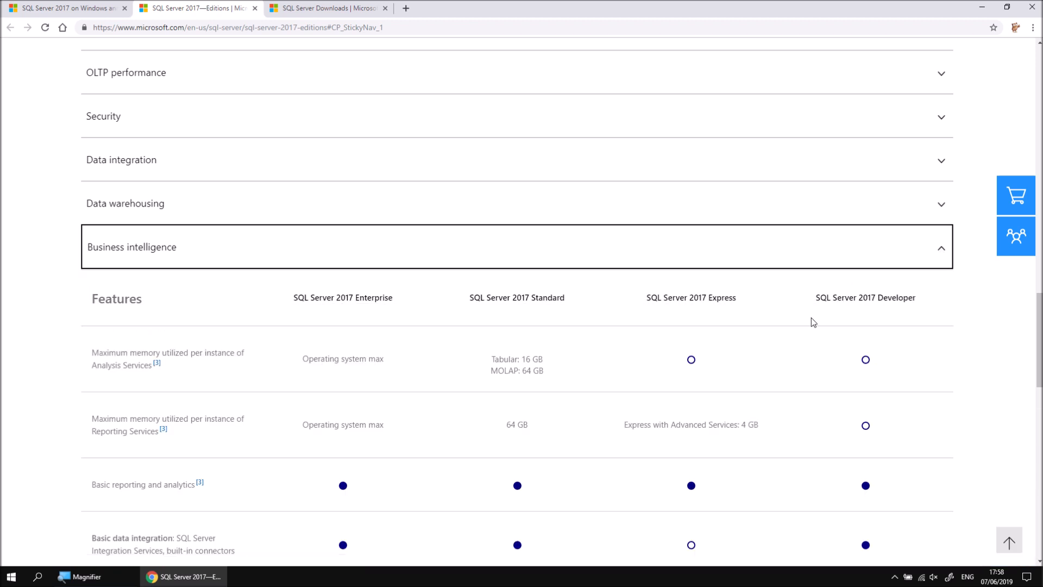
{"action": "scroll", "coordinate": [774, 331], "scroll_direction": "down", "scroll_amount": 8}
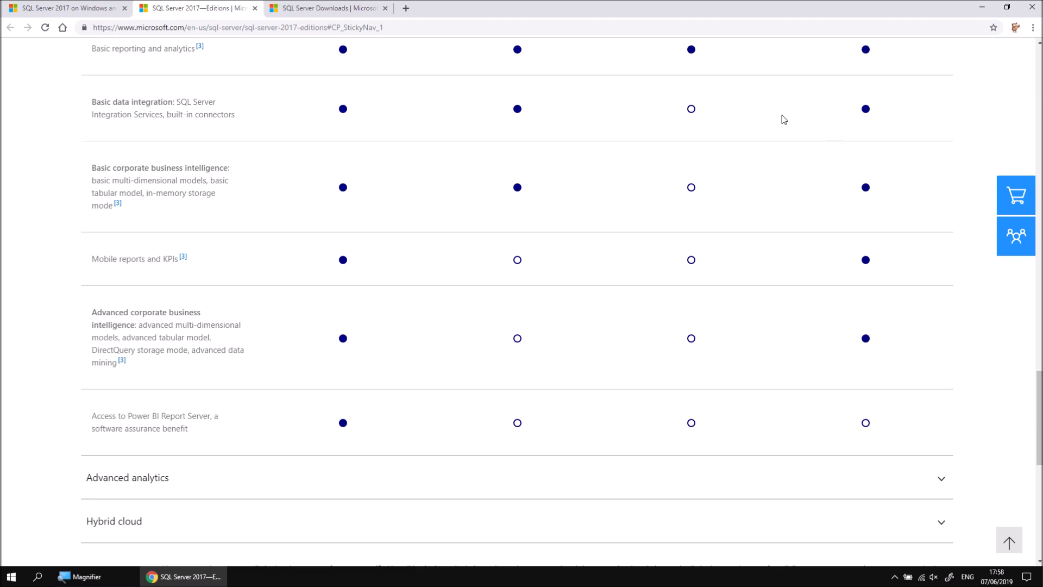
{"action": "left_click_drag", "start_coordinate": [1041, 421], "coordinate": [1041, 94]}
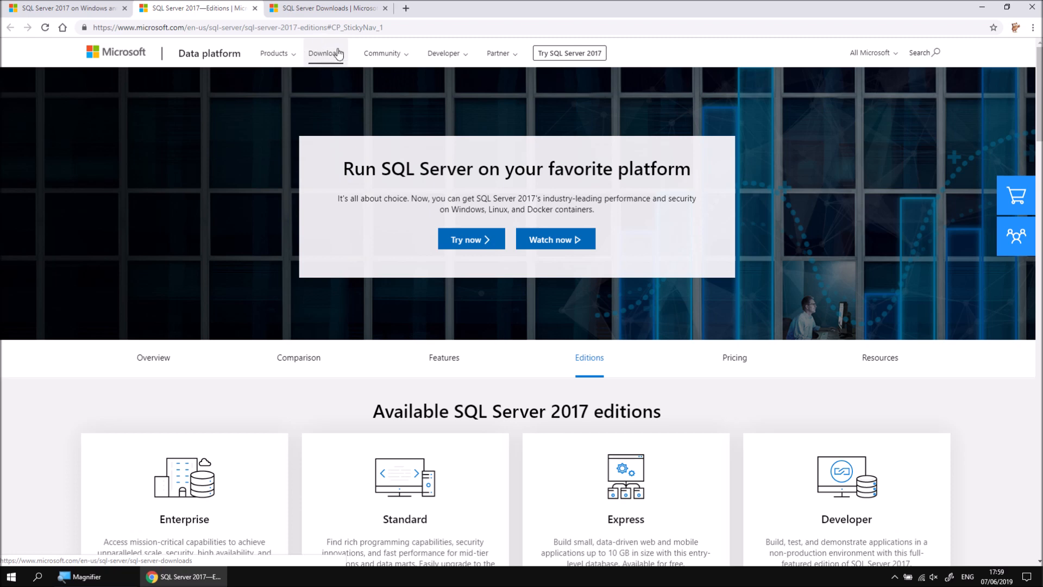
- Download the free Developer edition installer from the SQL Server Downloads page
{"action": "left_click", "coordinate": [324, 9]}
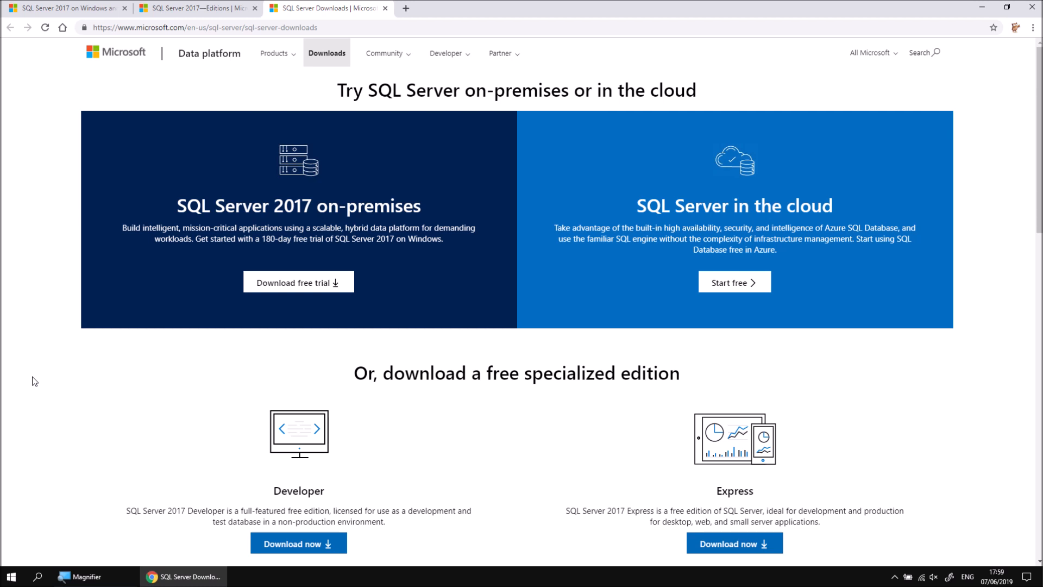
{"action": "scroll", "coordinate": [63, 397], "scroll_direction": "down", "scroll_amount": 3}
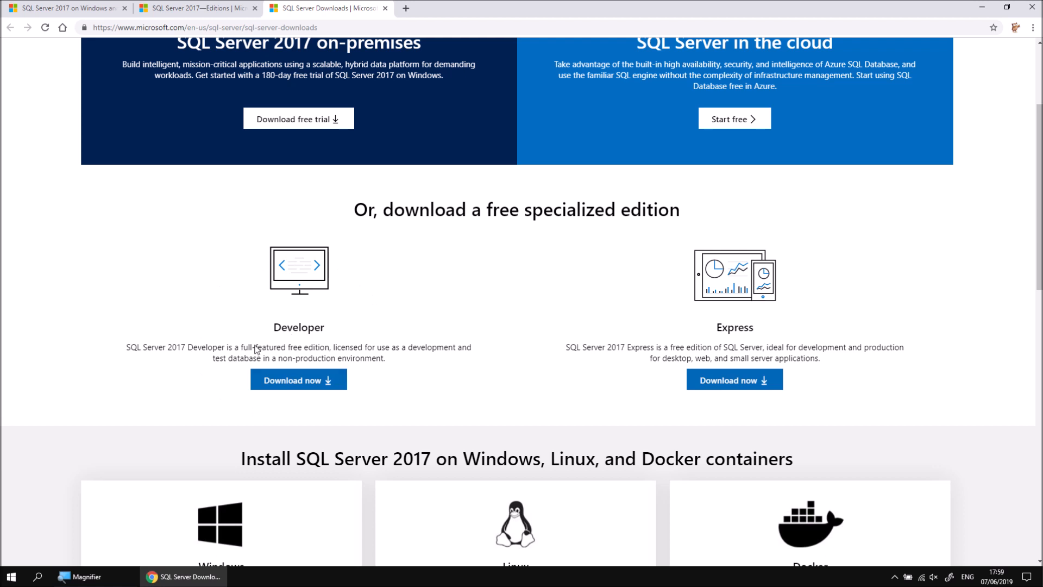
{"action": "left_click", "coordinate": [295, 387]}
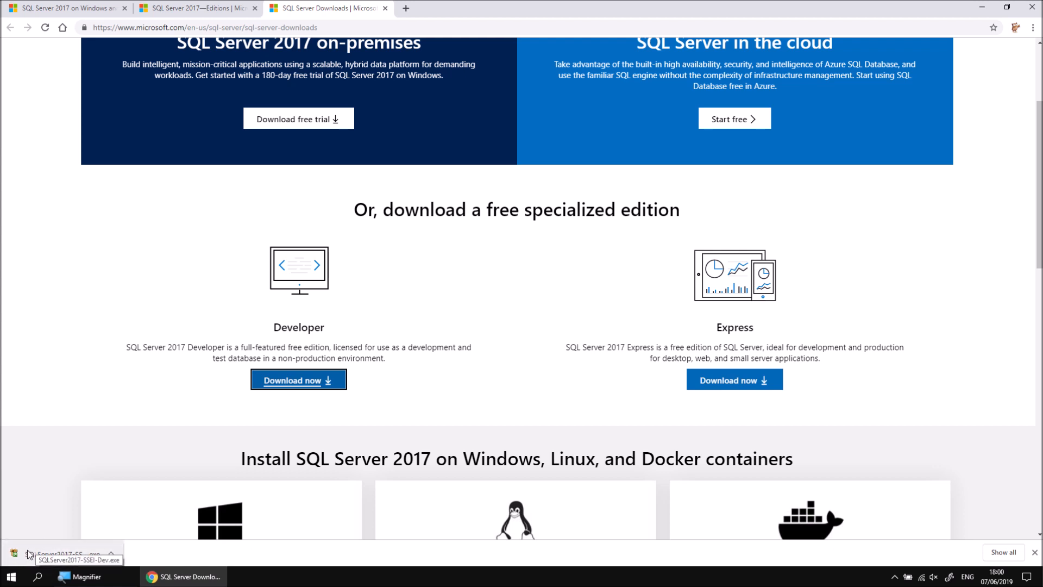
- Launch the downloaded SQLServer2017-SSEI-Dev.exe and allow it to make changes to the device
{"action": "left_click", "coordinate": [111, 554]}
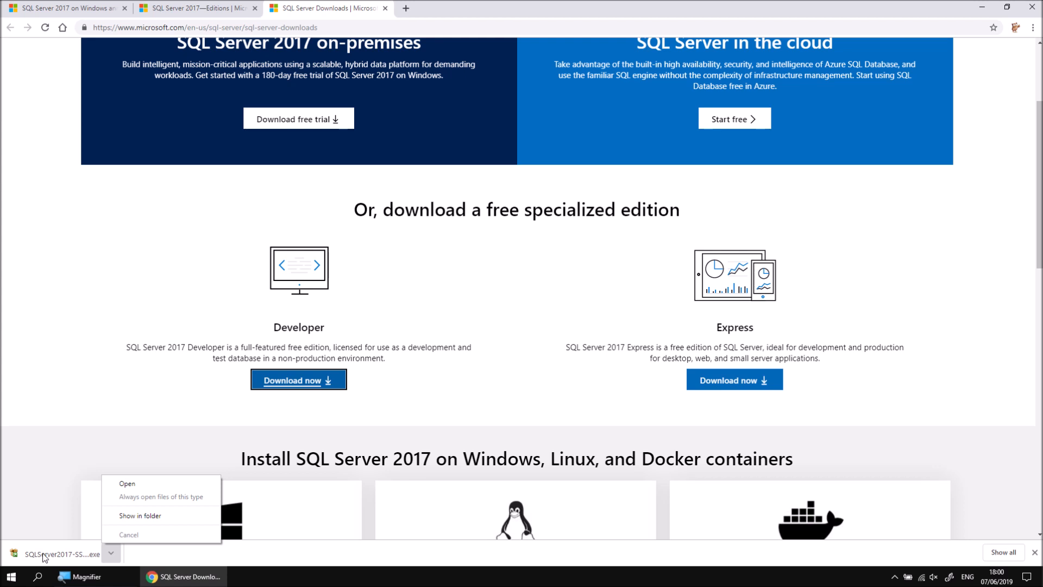
{"action": "left_click", "coordinate": [126, 484]}
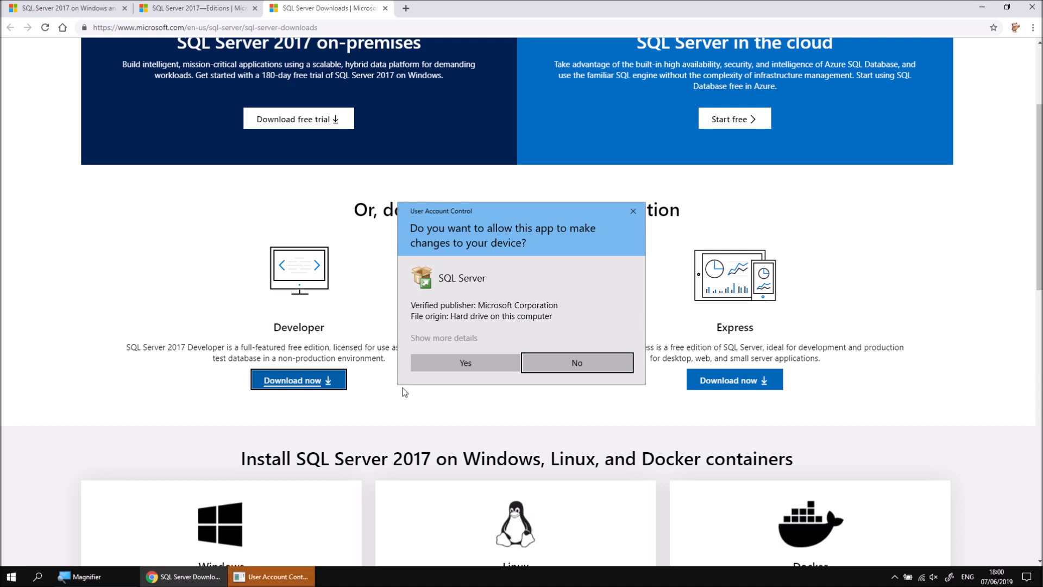
{"action": "left_click", "coordinate": [466, 363]}
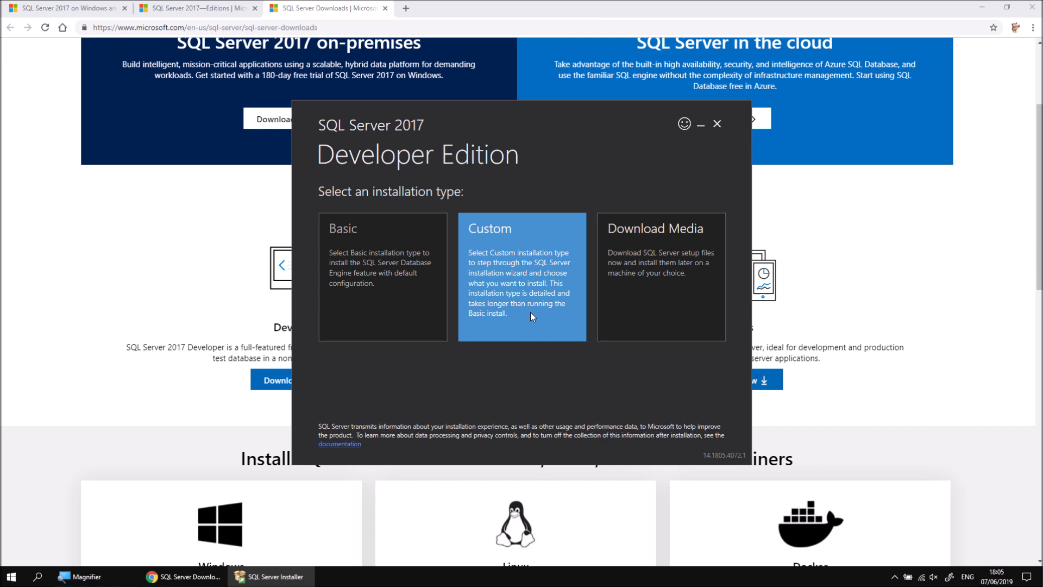
- Download the SQL Server setup media as the English CAB package into the folder C:\SoftwareCD\SQL2017
{"action": "left_click", "coordinate": [653, 307]}
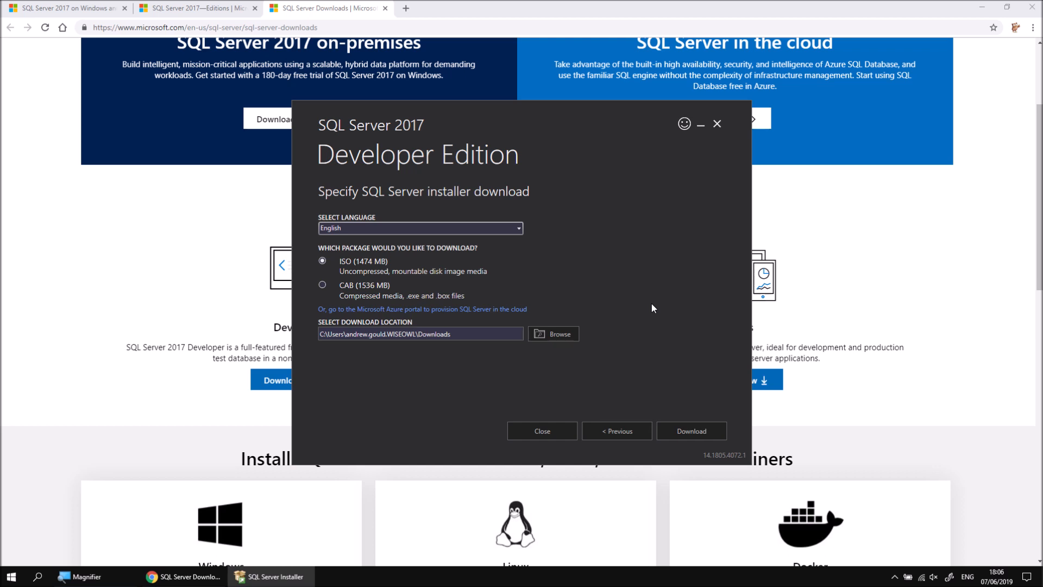
{"action": "left_click", "coordinate": [326, 287]}
{"action": "left_click", "coordinate": [546, 334]}
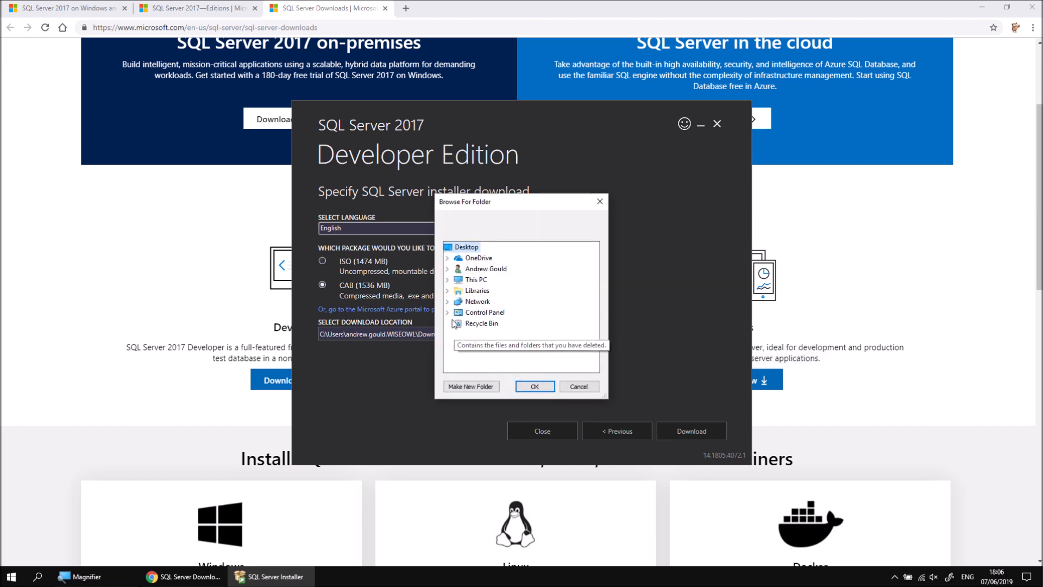
{"action": "left_click", "coordinate": [447, 280]}
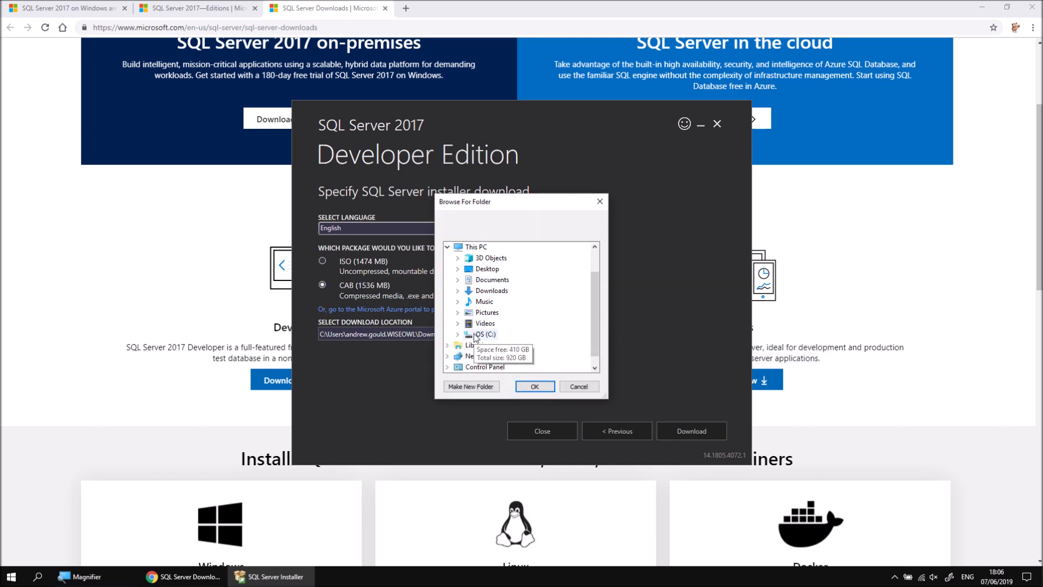
{"action": "left_click", "coordinate": [457, 334]}
{"action": "scroll", "coordinate": [470, 355], "scroll_direction": "down", "scroll_amount": 3}
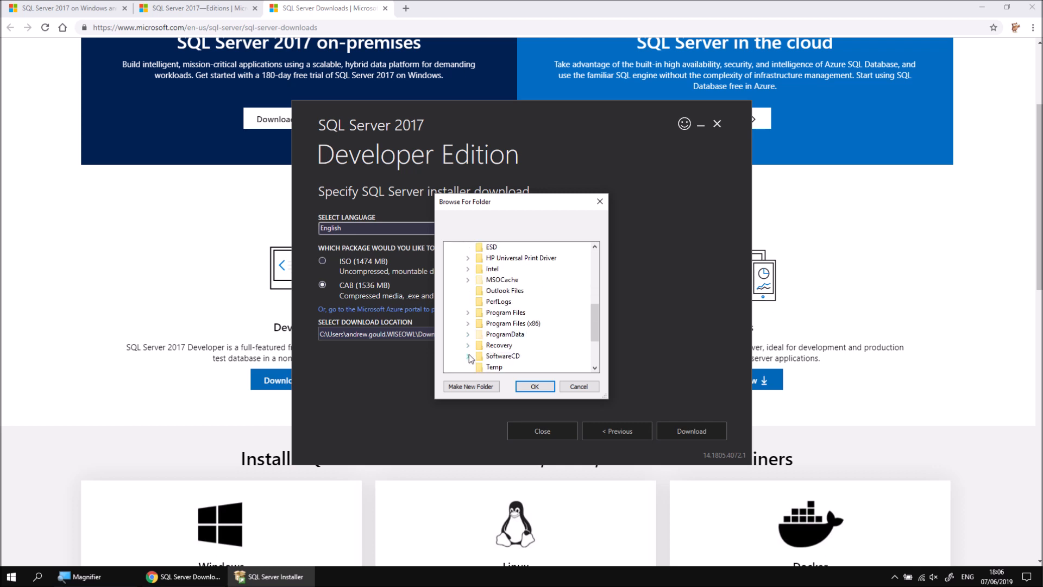
{"action": "left_click", "coordinate": [469, 356]}
{"action": "scroll", "coordinate": [478, 344], "scroll_direction": "down", "scroll_amount": 6}
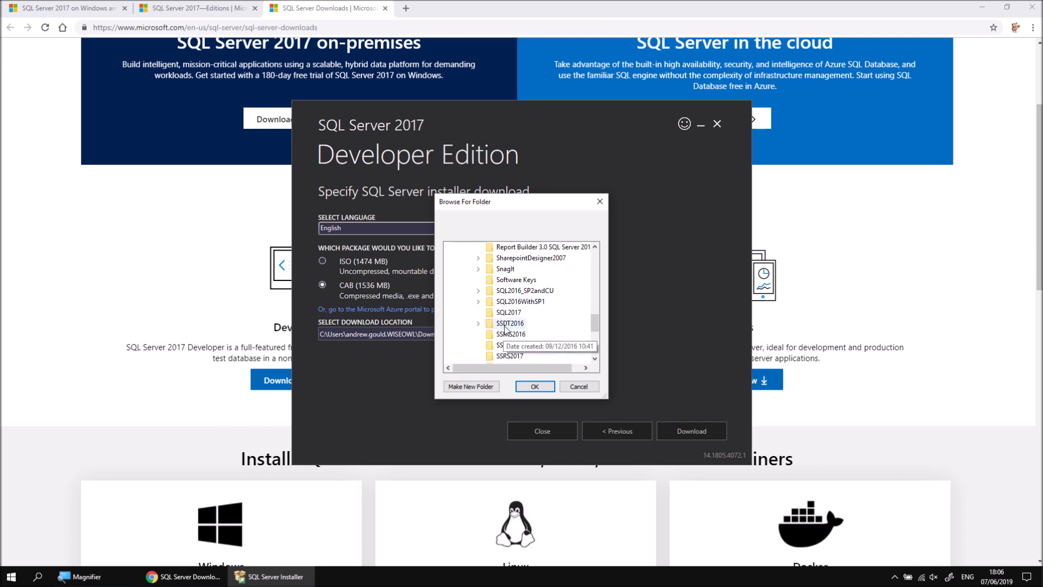
{"action": "left_click", "coordinate": [505, 314]}
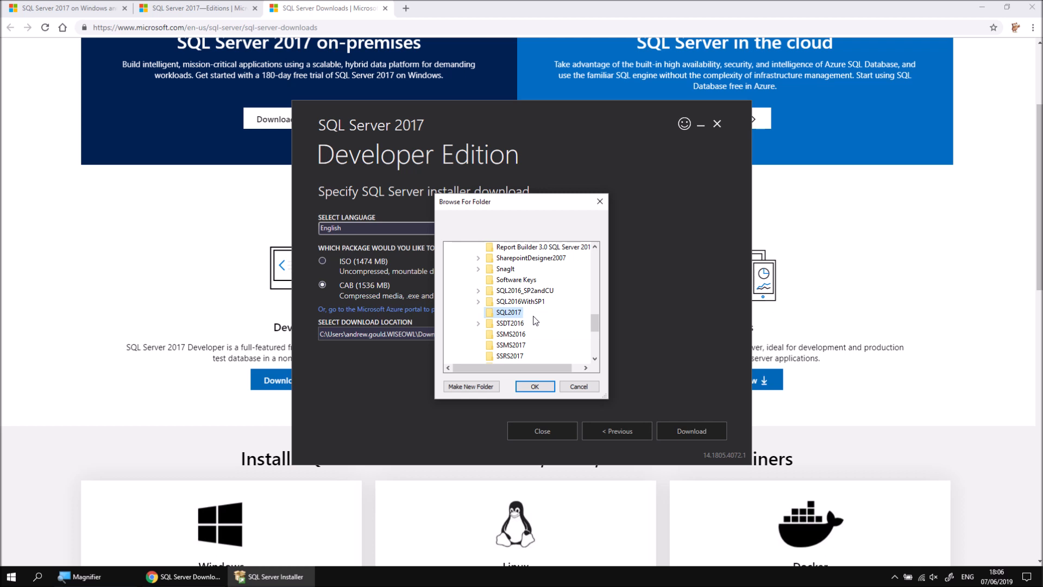
{"action": "left_click", "coordinate": [535, 387]}
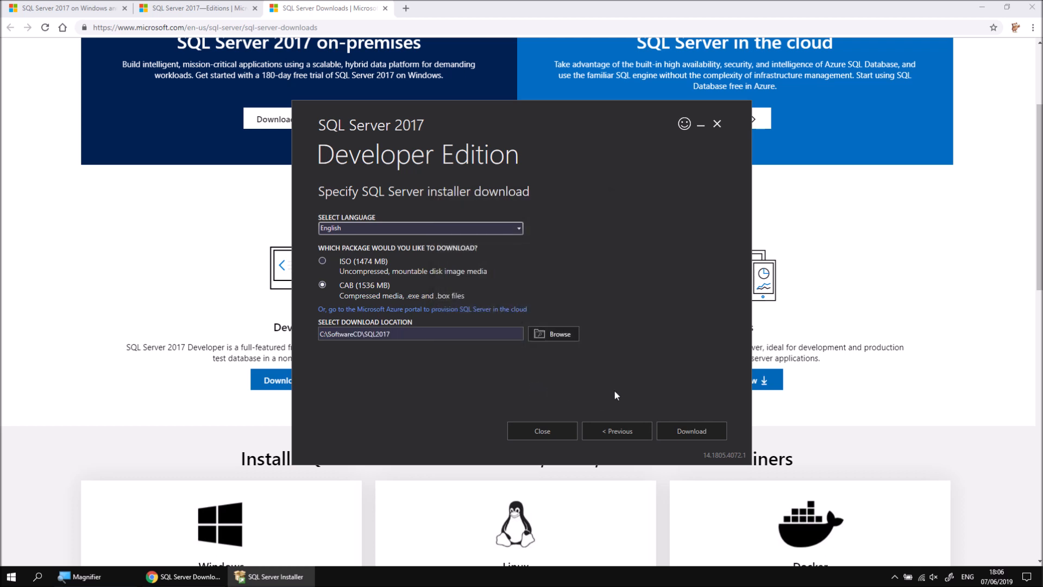
{"action": "left_click", "coordinate": [694, 431]}
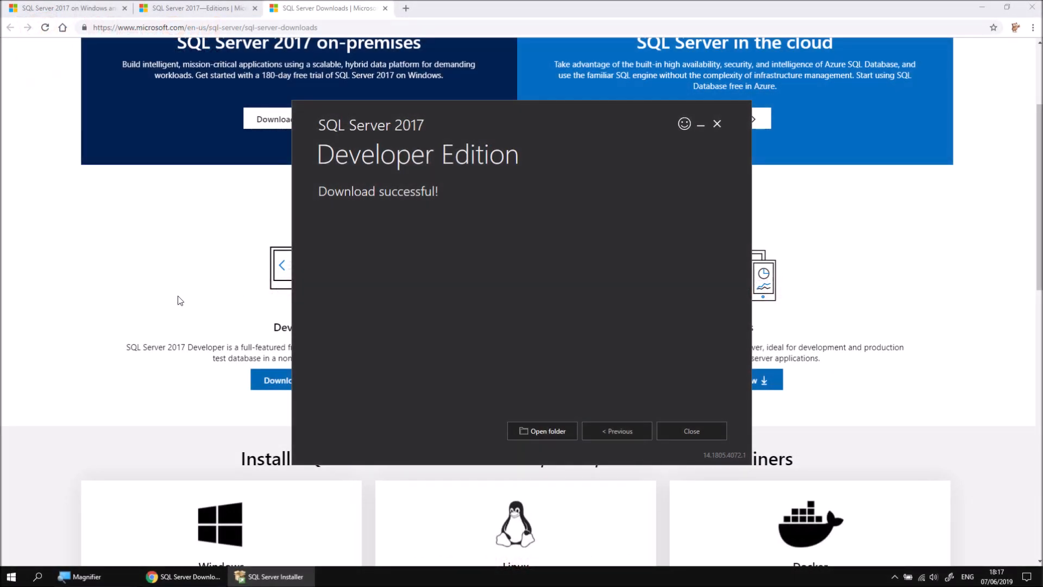
- Open the folder holding the downloaded media and exit the SQL Server 2017 installer
{"action": "left_click", "coordinate": [526, 432]}
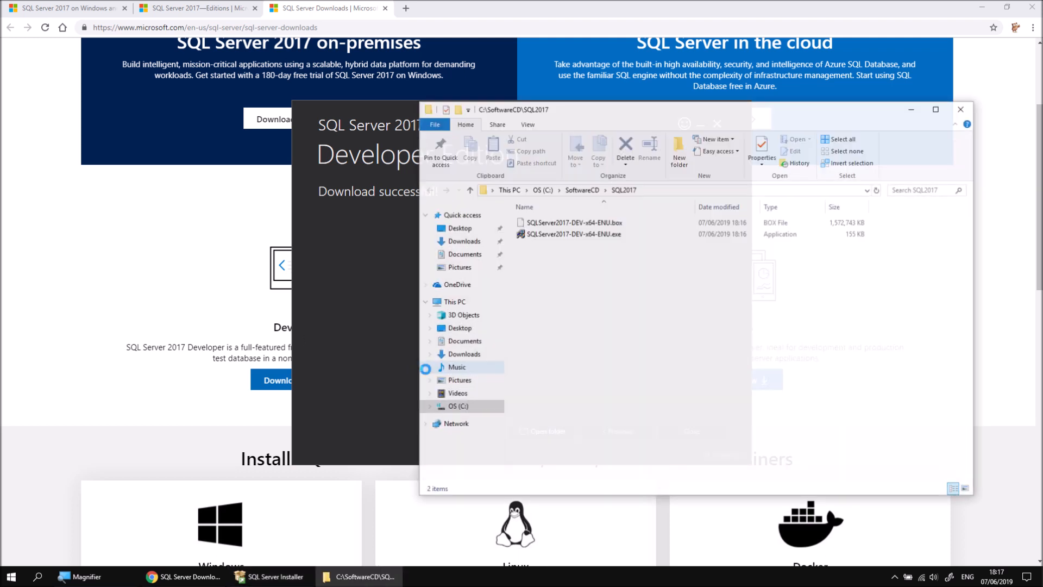
{"action": "left_click", "coordinate": [359, 324]}
{"action": "left_click", "coordinate": [619, 427]}
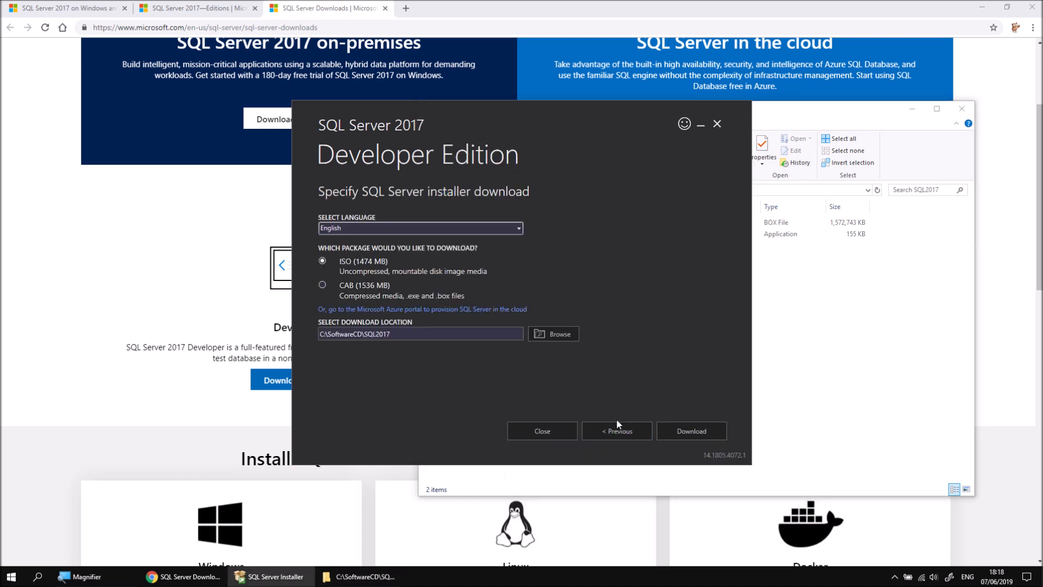
{"action": "left_click", "coordinate": [610, 430]}
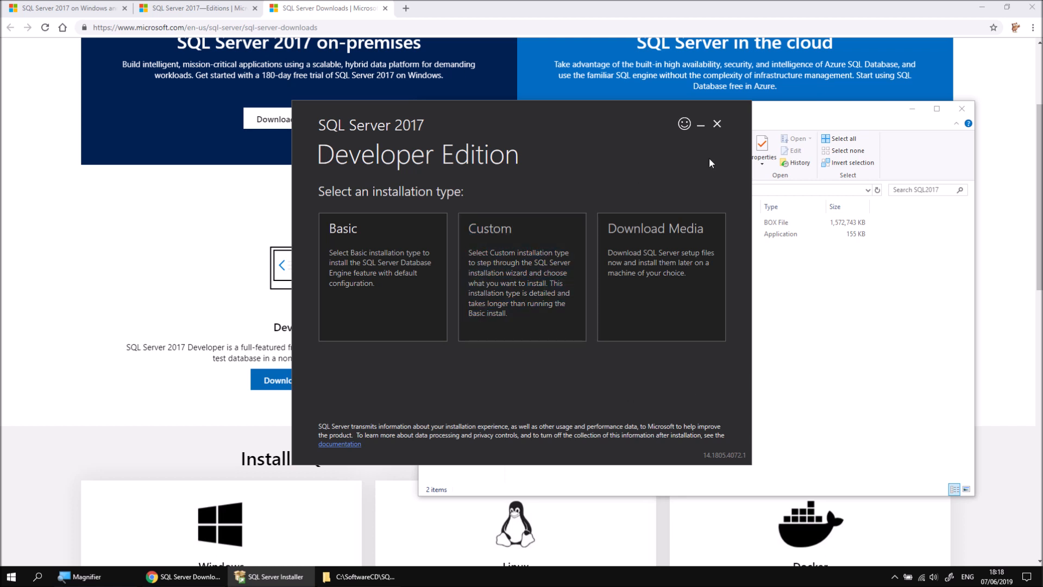
{"action": "left_click", "coordinate": [717, 124]}
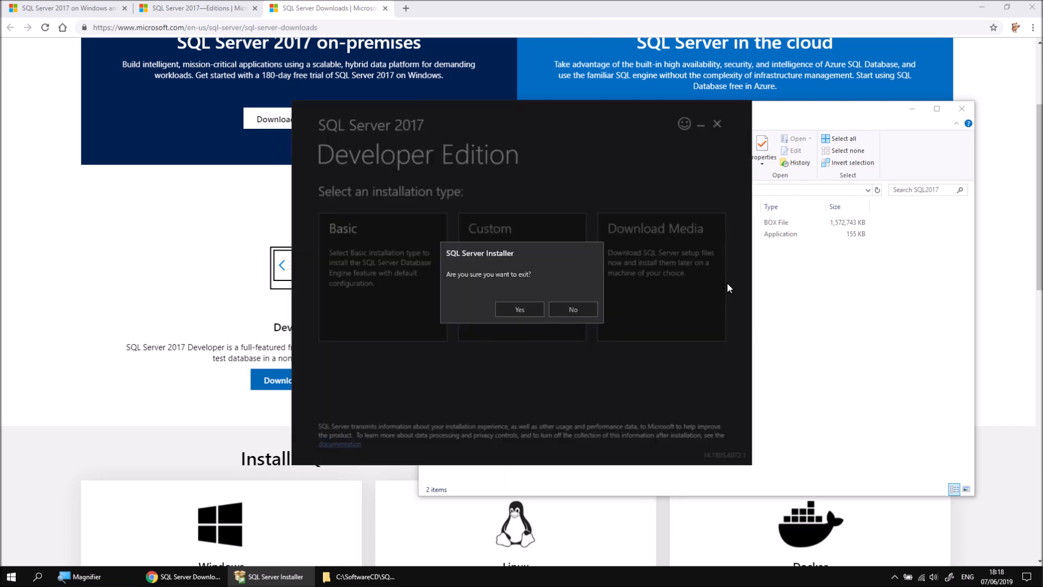
{"action": "left_click", "coordinate": [528, 309]}
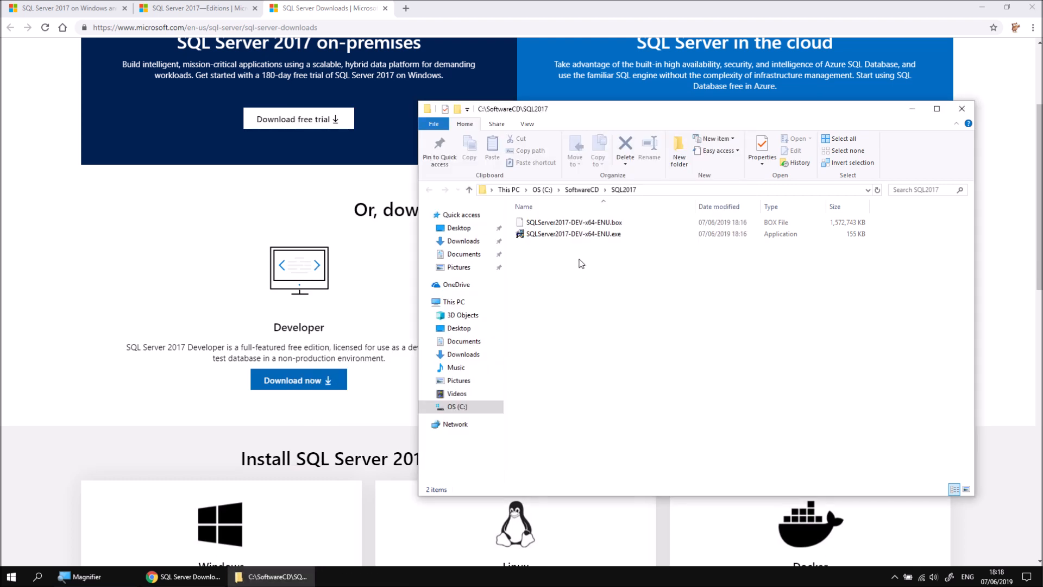
- Run SQLServer2017-DEV-x64-ENU.exe with permission, extract the files to the suggested directory, and show the Installation options in the SQL Server Installation Center
{"action": "left_click", "coordinate": [565, 239]}
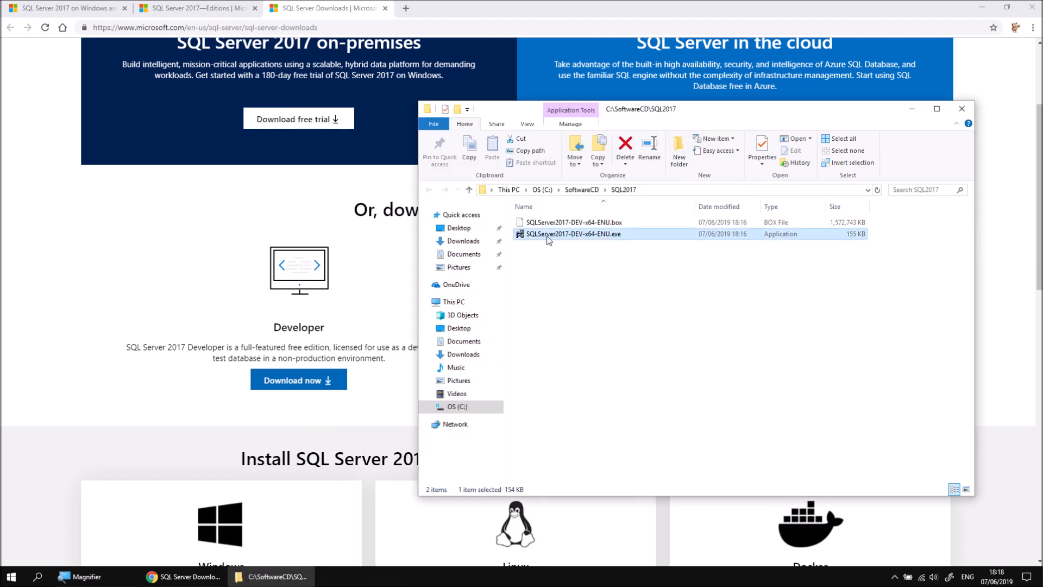
{"action": "double_click", "coordinate": [549, 240]}
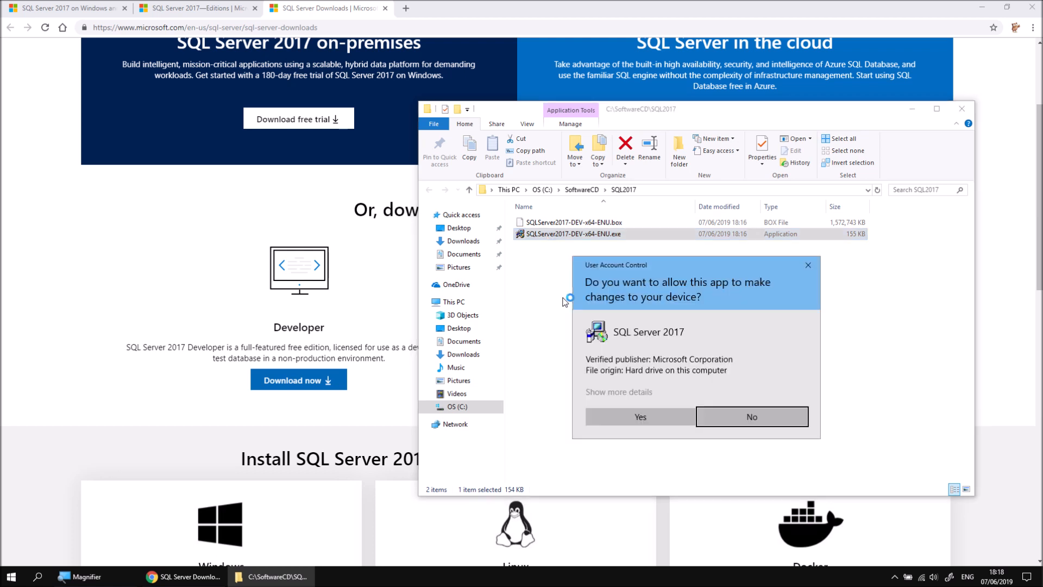
{"action": "left_click", "coordinate": [631, 421]}
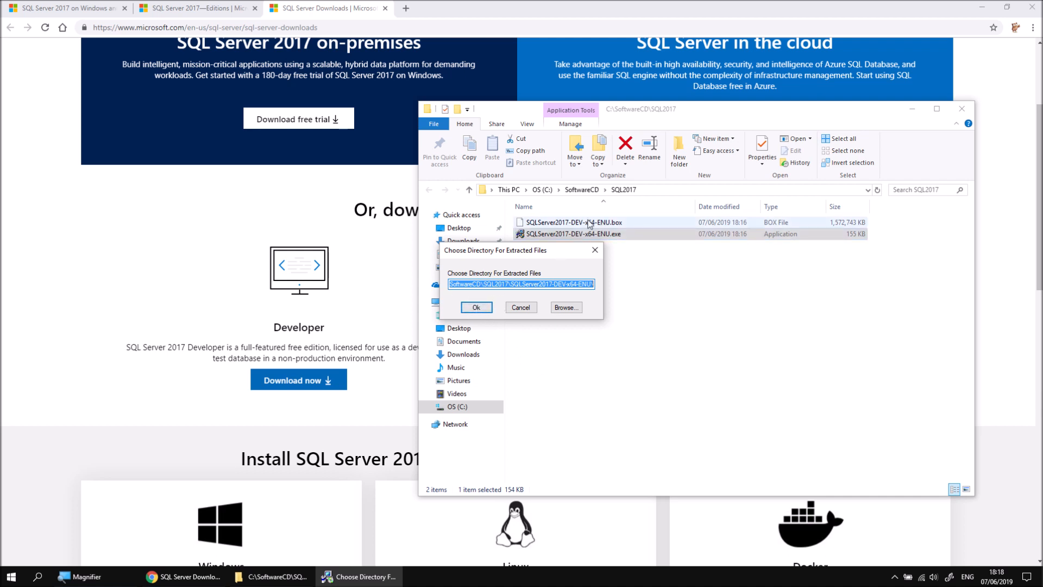
{"action": "left_click", "coordinate": [476, 307]}
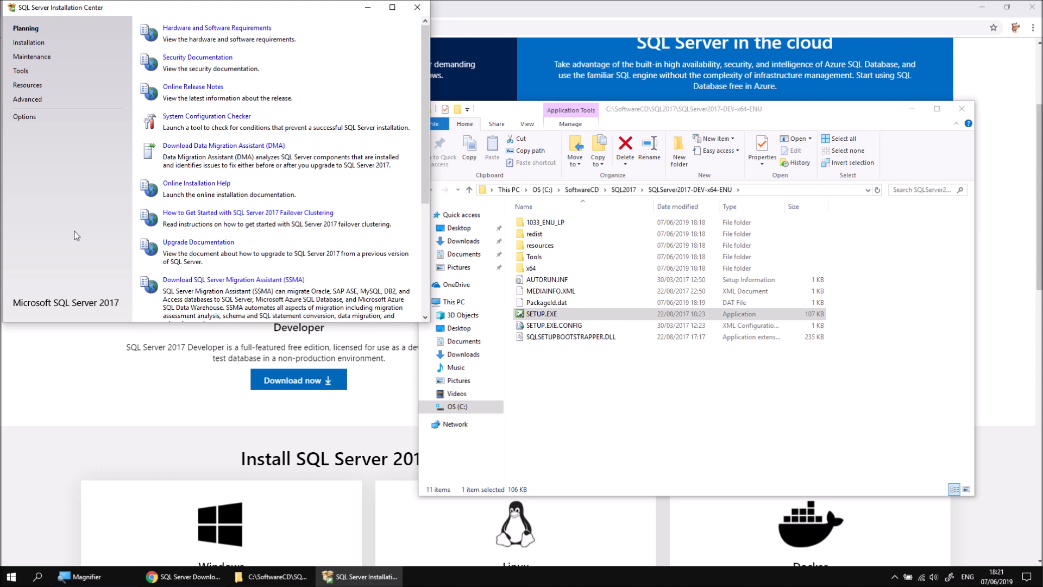
{"action": "left_click", "coordinate": [24, 42]}
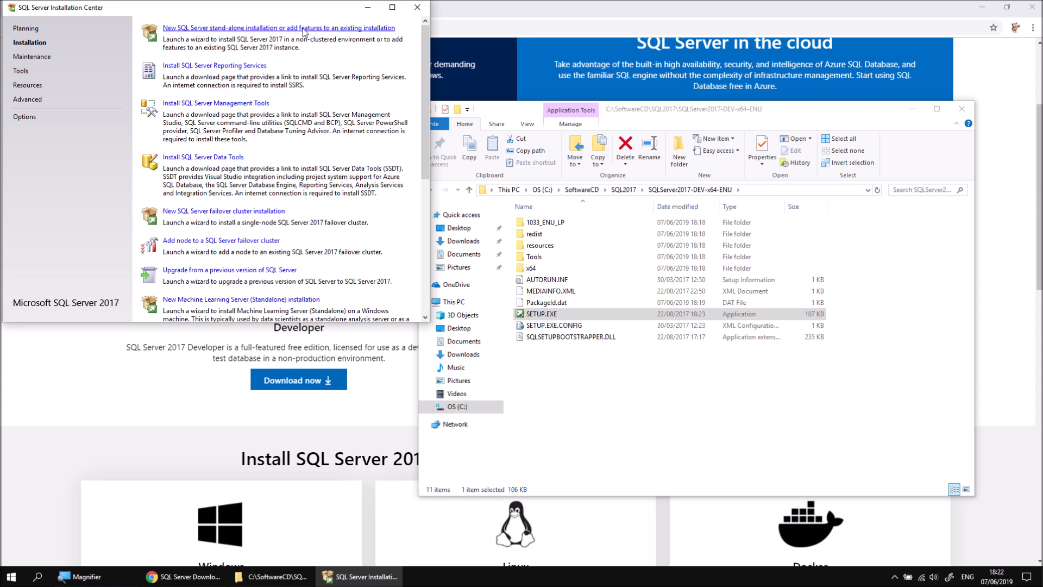
- Start a new SQL Server stand-alone installation and continue past the install rules after checking the Windows Firewall rule's details
{"action": "left_click", "coordinate": [255, 29]}
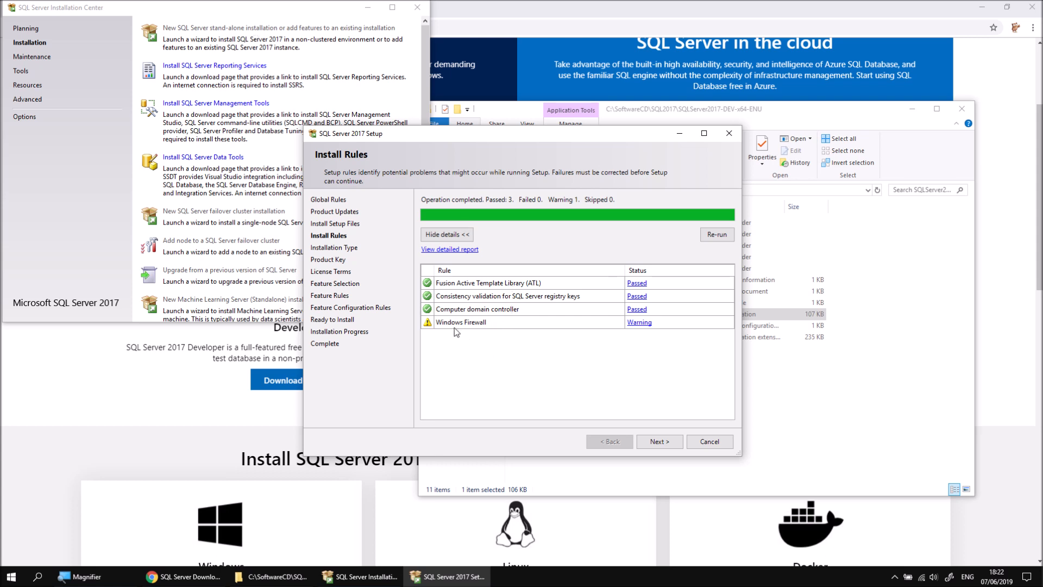
{"action": "left_click", "coordinate": [639, 322]}
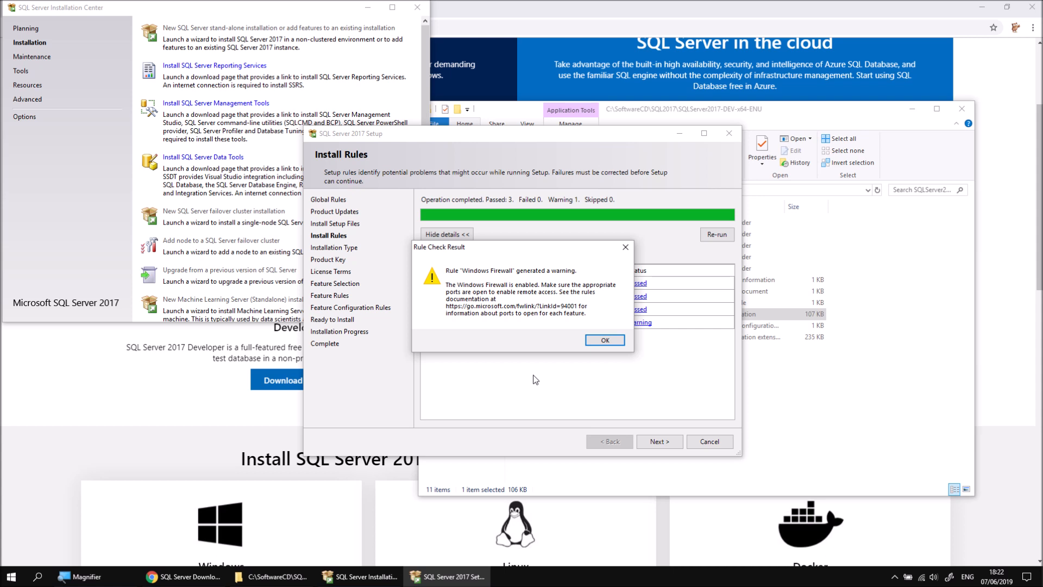
{"action": "left_click", "coordinate": [602, 341]}
{"action": "left_click", "coordinate": [659, 441]}
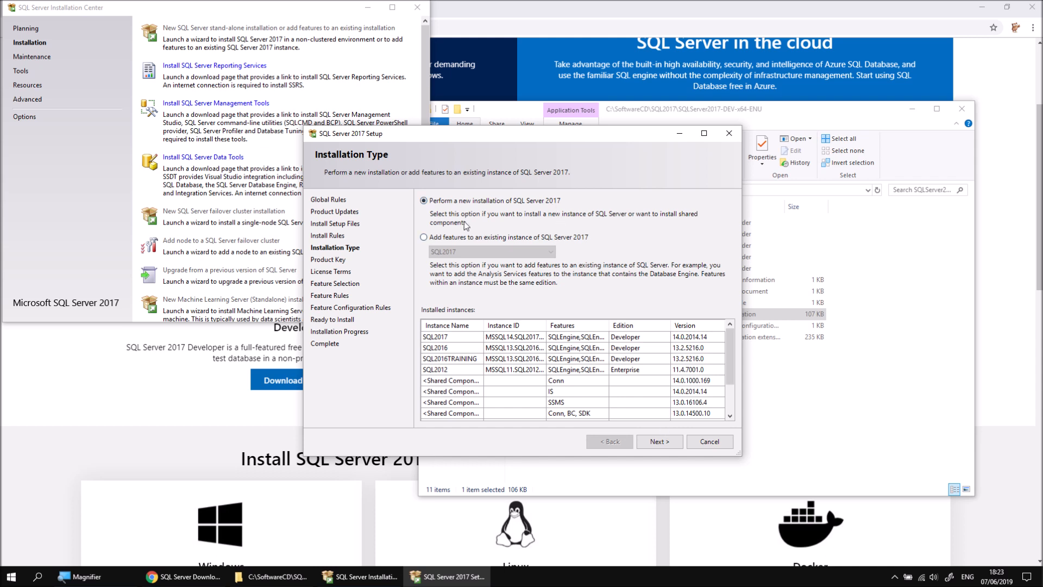
- Choose to perform a new installation of SQL Server 2017 using the free Developer edition
{"action": "left_click", "coordinate": [661, 442]}
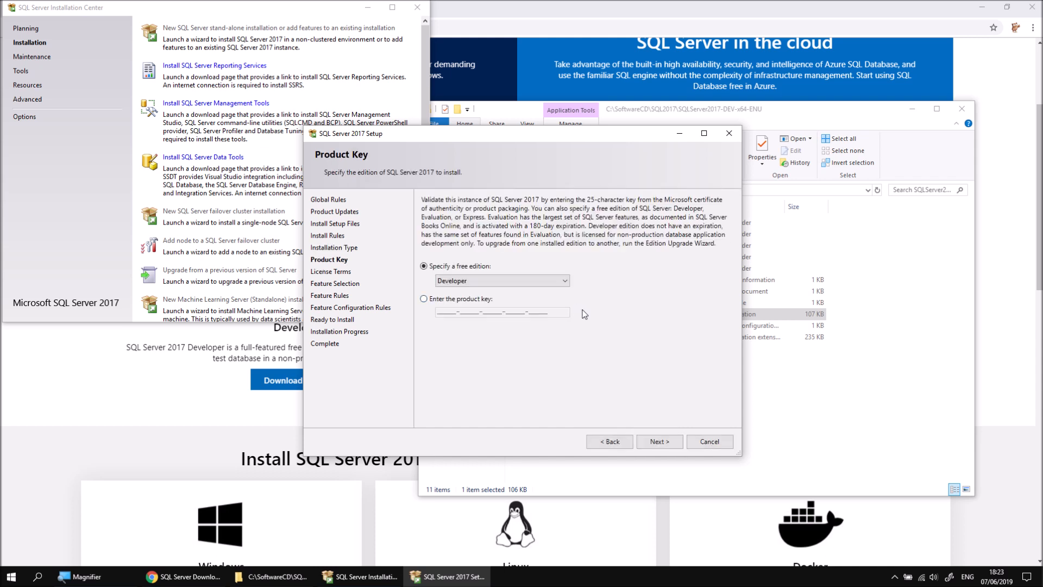
{"action": "left_click", "coordinate": [564, 282]}
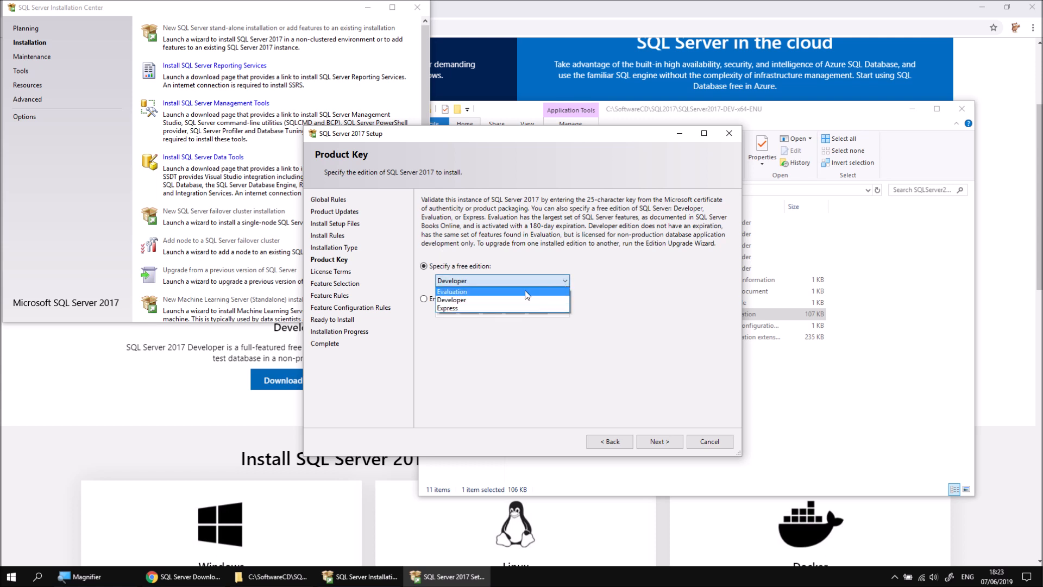
{"action": "left_click", "coordinate": [466, 305]}
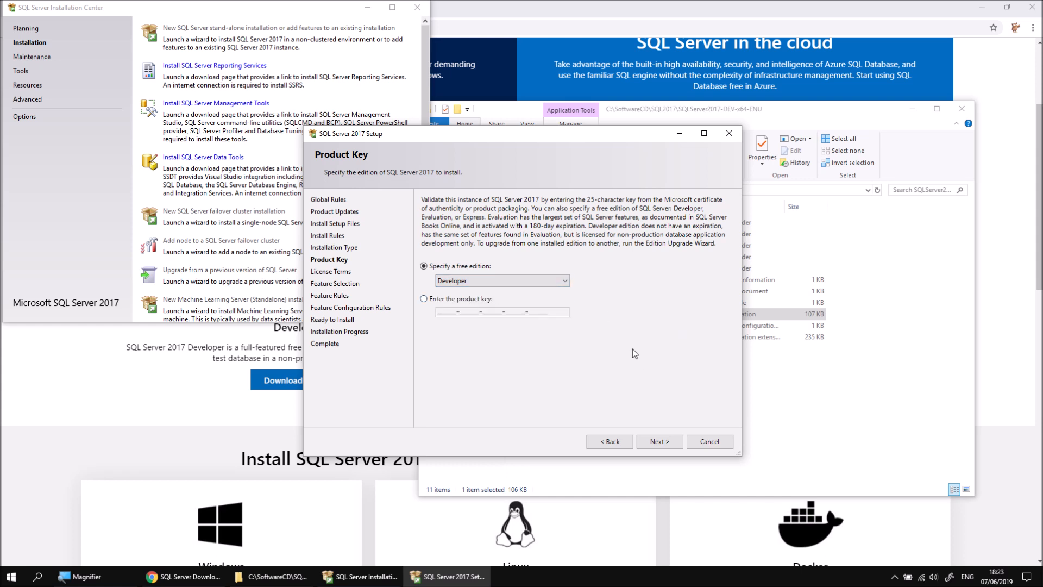
{"action": "left_click", "coordinate": [658, 445]}
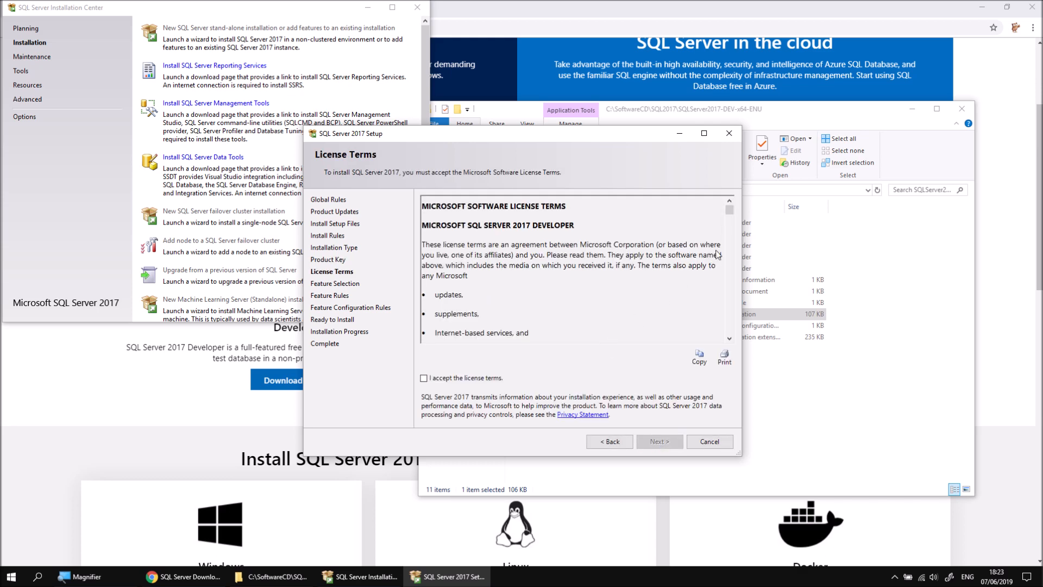
- Read through to the end of the license terms, accept them, and continue to feature selection
{"action": "left_click_drag", "start_coordinate": [729, 210], "coordinate": [730, 213]}
{"action": "left_click_drag", "start_coordinate": [730, 228], "coordinate": [726, 340]}
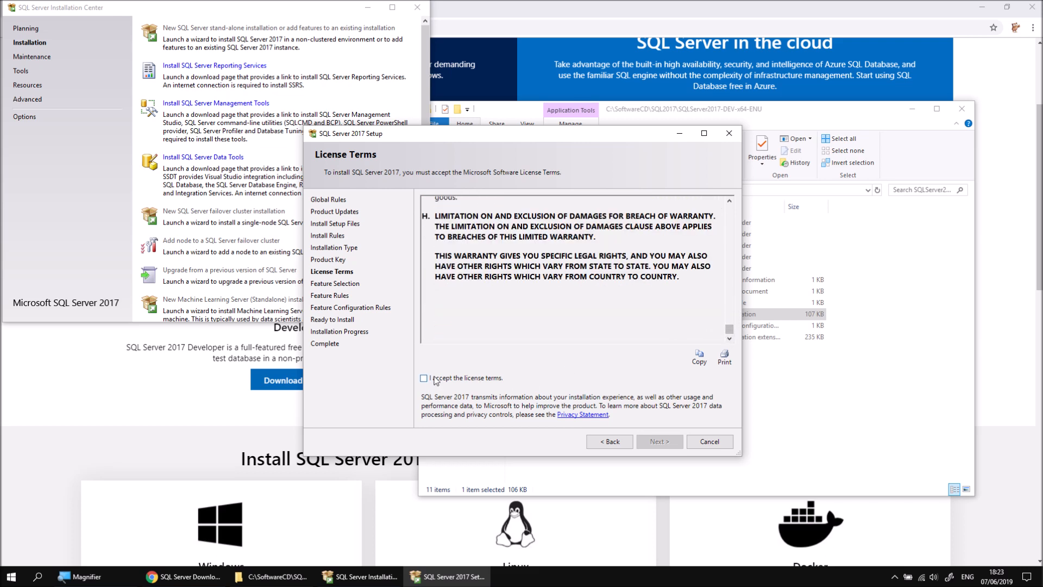
{"action": "left_click", "coordinate": [424, 378]}
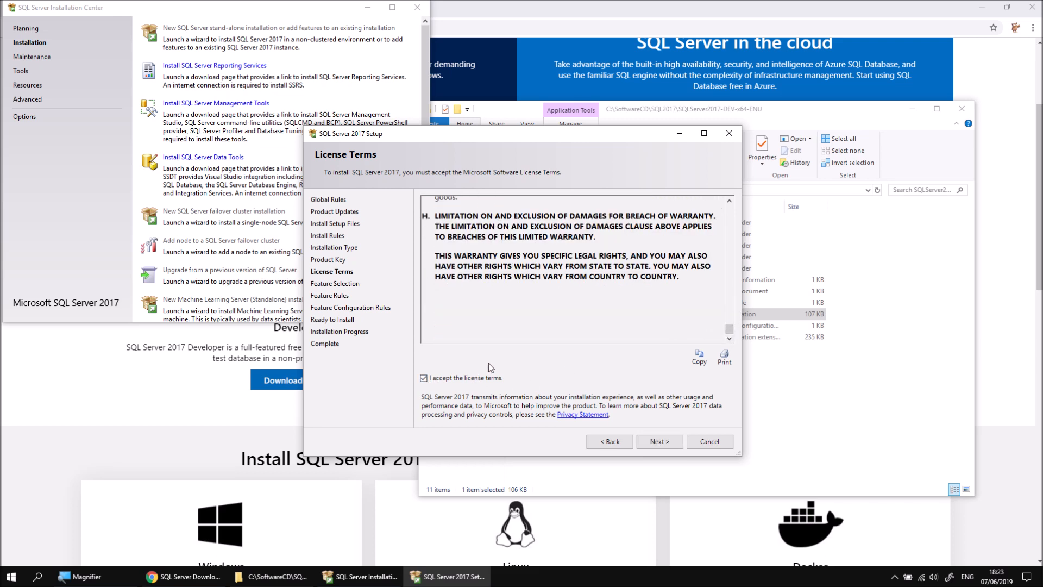
{"action": "left_click", "coordinate": [658, 440]}
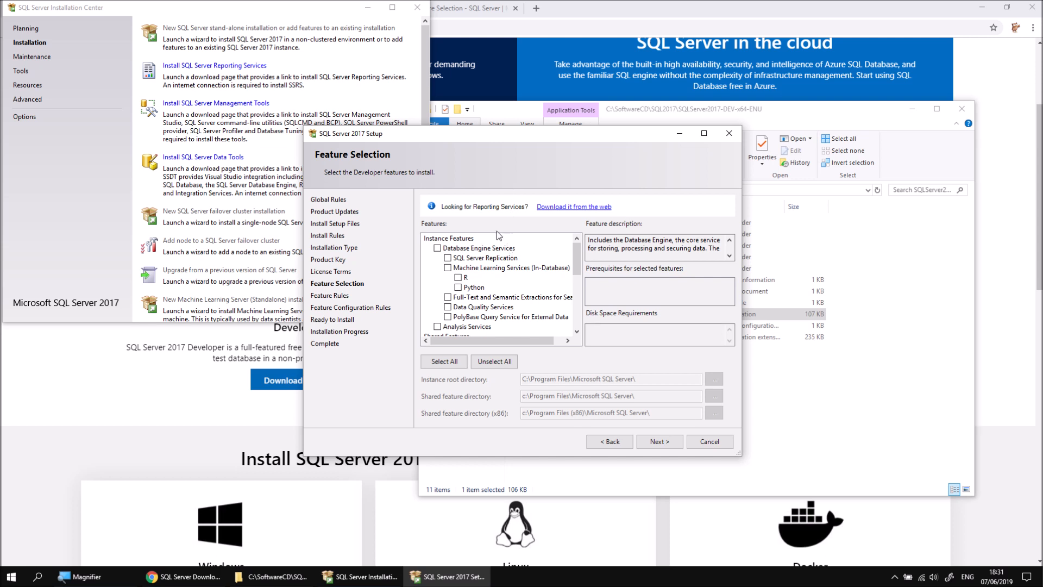
- Read the Database Engine Services feature description and the Feature Selection documentation page in the browser, and return to the setup wizard
{"action": "left_click", "coordinate": [489, 250]}
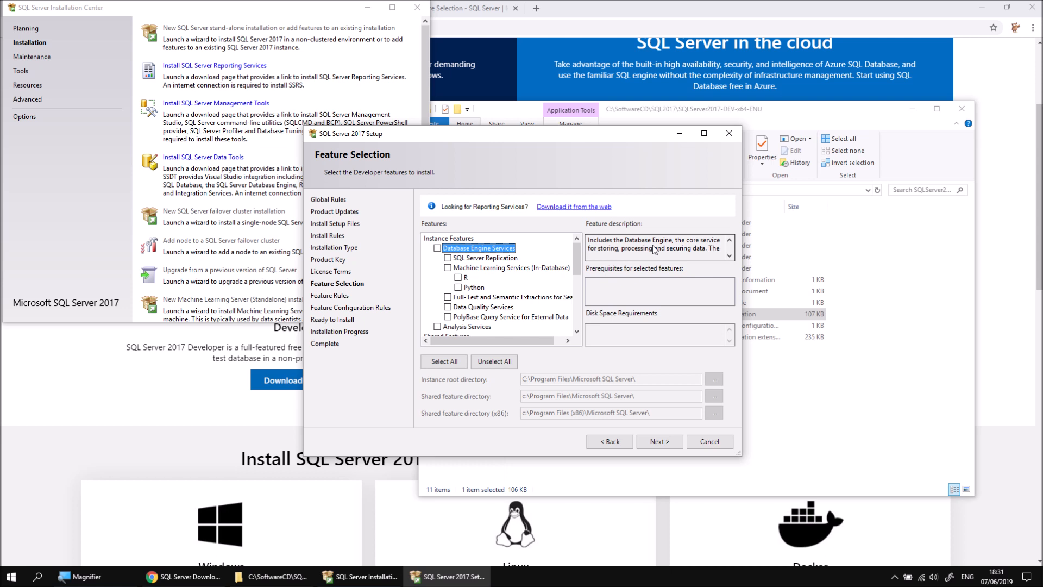
{"action": "scroll", "coordinate": [655, 249], "scroll_direction": "down", "scroll_amount": 3}
{"action": "scroll", "coordinate": [655, 249], "scroll_direction": "down", "scroll_amount": 4}
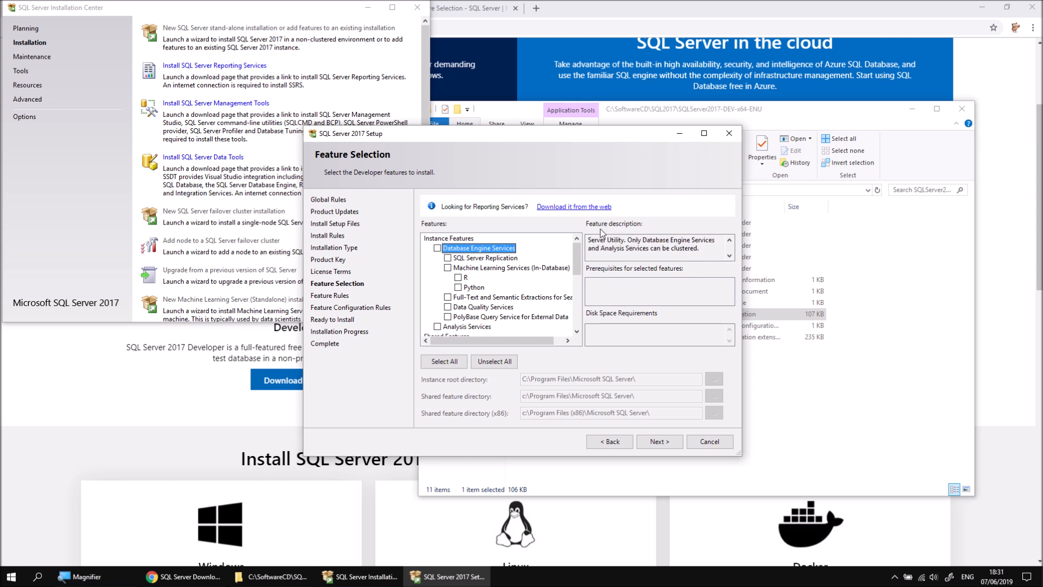
{"action": "left_click", "coordinate": [461, 9]}
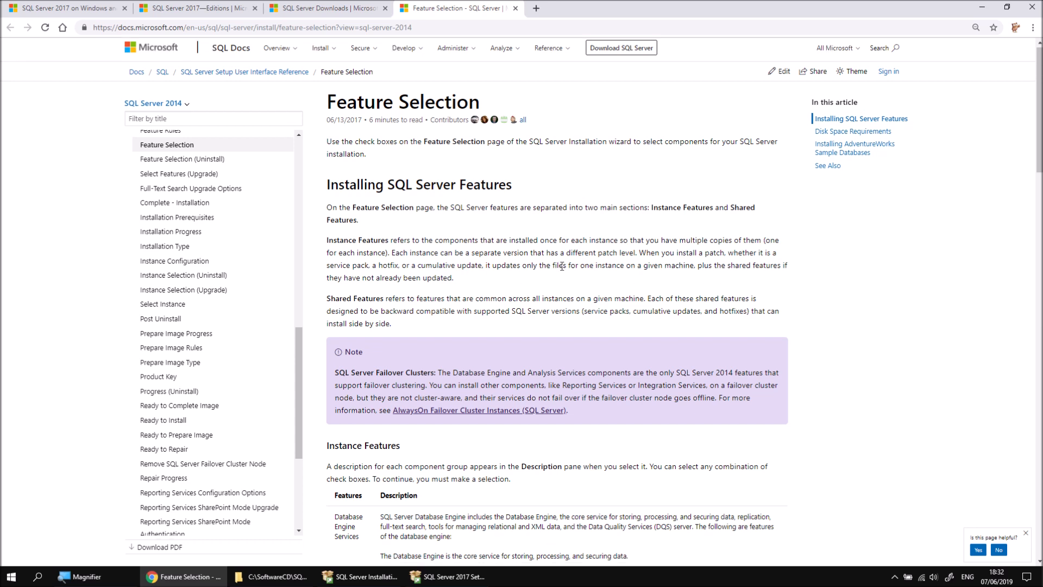
{"action": "scroll", "coordinate": [562, 267], "scroll_direction": "down", "scroll_amount": 3}
{"action": "scroll", "coordinate": [571, 261], "scroll_direction": "up", "scroll_amount": 3}
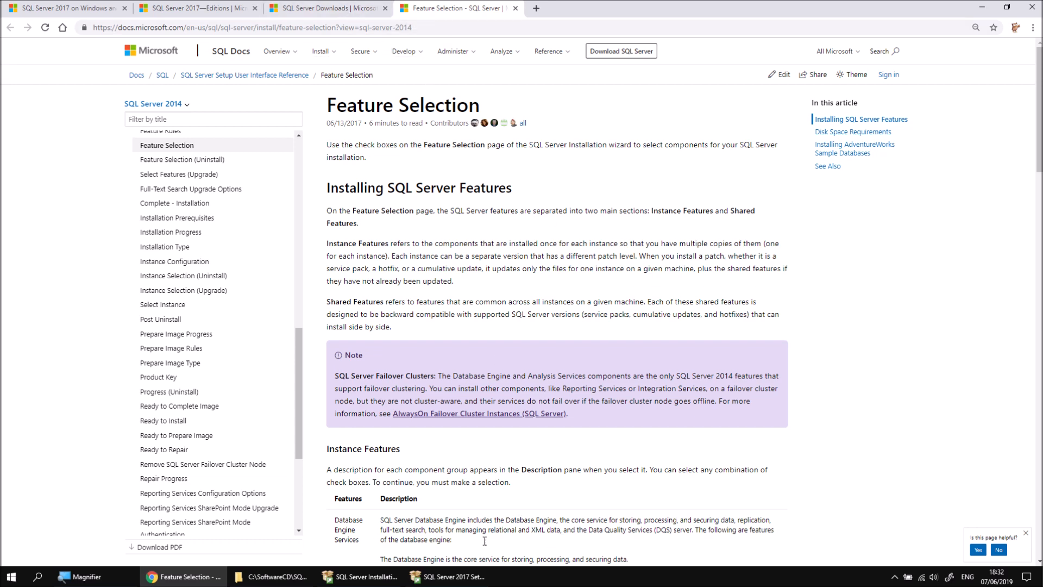
{"action": "left_click", "coordinate": [447, 577]}
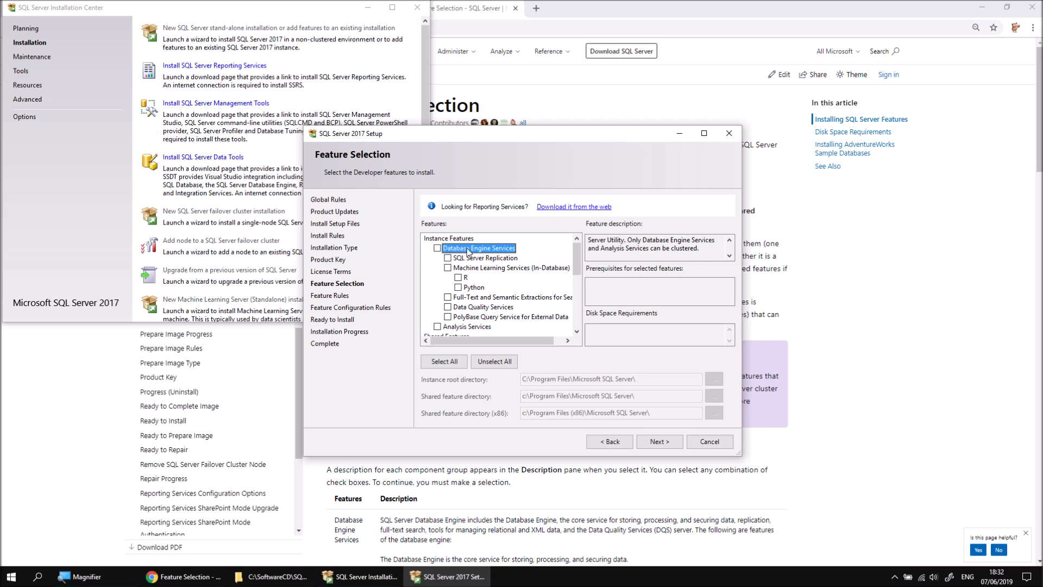
- Review the instance and shared features, select Database Engine Services and Analysis Services for installation, and continue
{"action": "left_click_drag", "start_coordinate": [578, 258], "coordinate": [578, 289]}
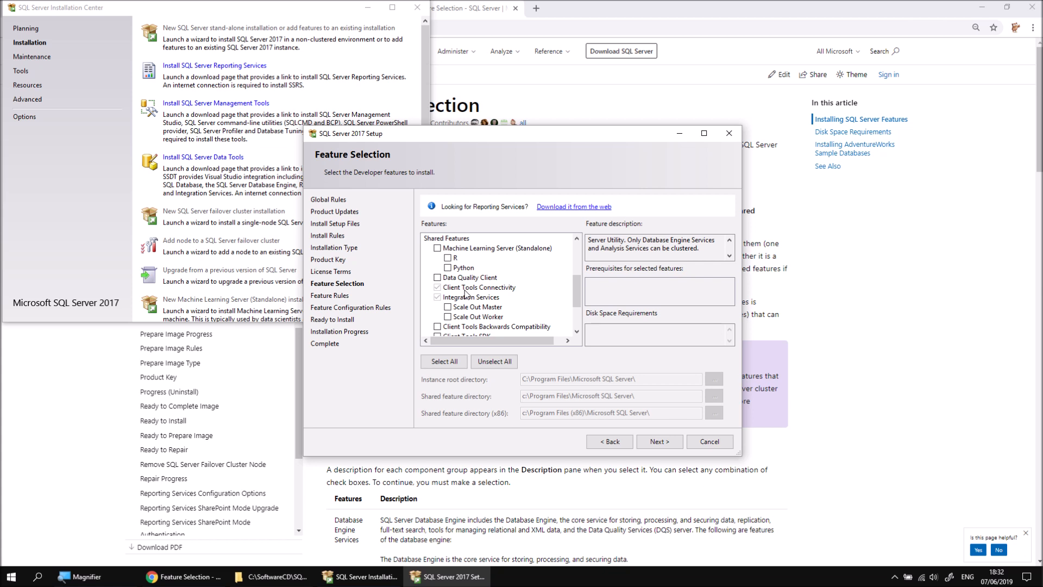
{"action": "left_click_drag", "start_coordinate": [577, 298], "coordinate": [579, 265]}
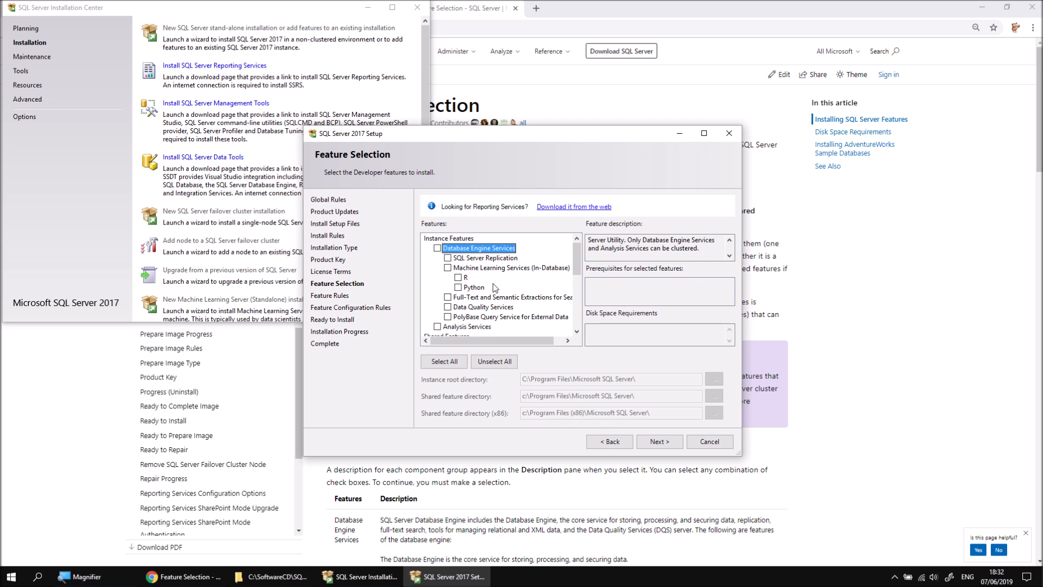
{"action": "left_click_drag", "start_coordinate": [577, 259], "coordinate": [577, 291]}
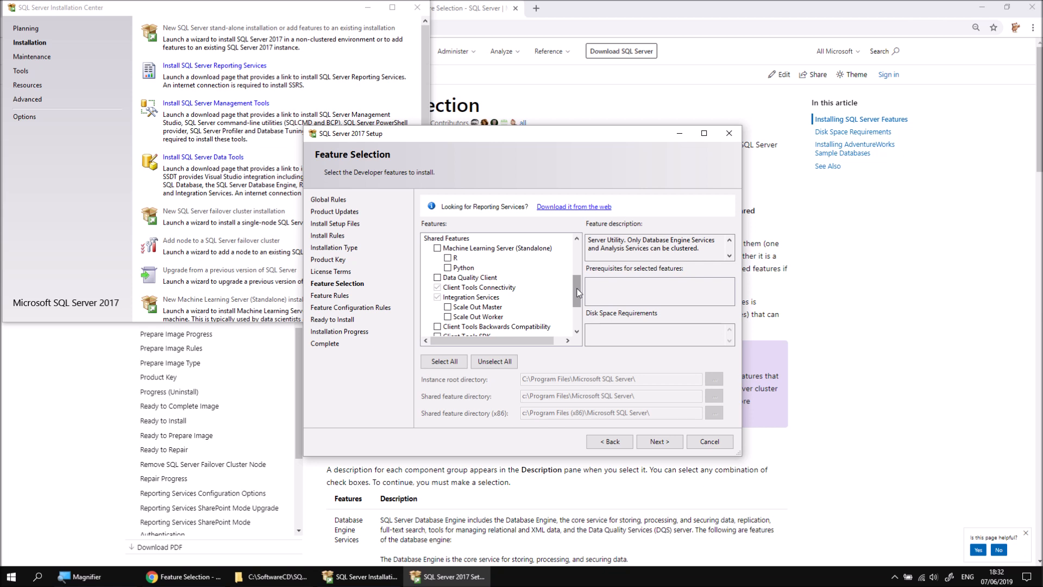
{"action": "left_click_drag", "start_coordinate": [578, 292], "coordinate": [578, 304]}
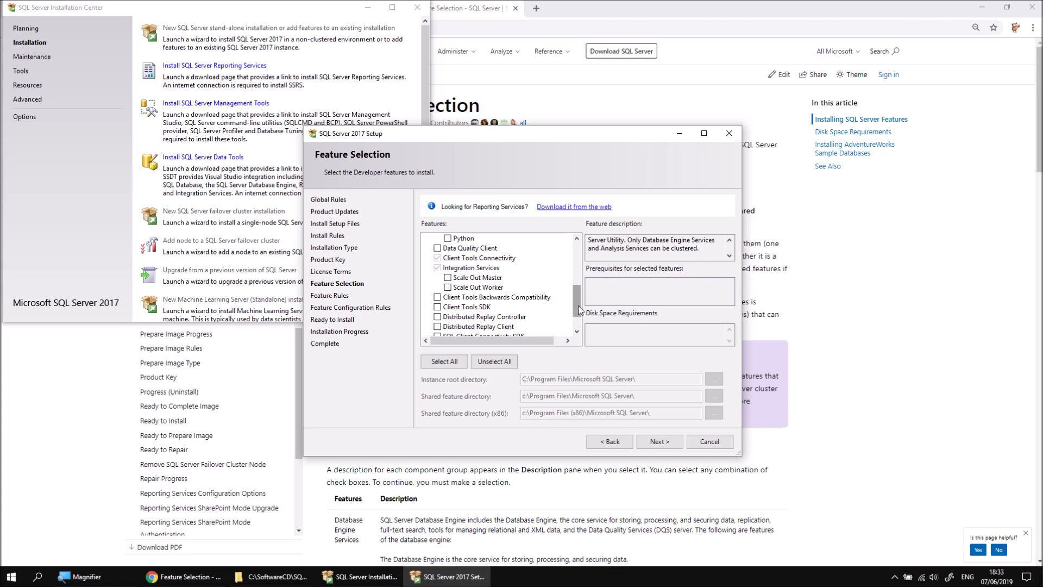
{"action": "left_click_drag", "start_coordinate": [580, 310], "coordinate": [578, 260]}
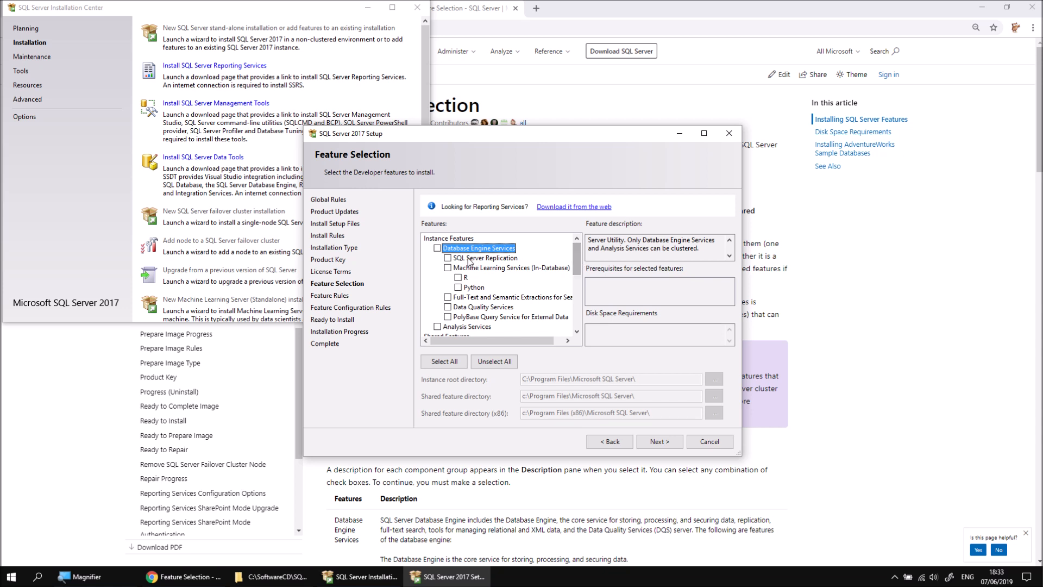
{"action": "left_click", "coordinate": [437, 249]}
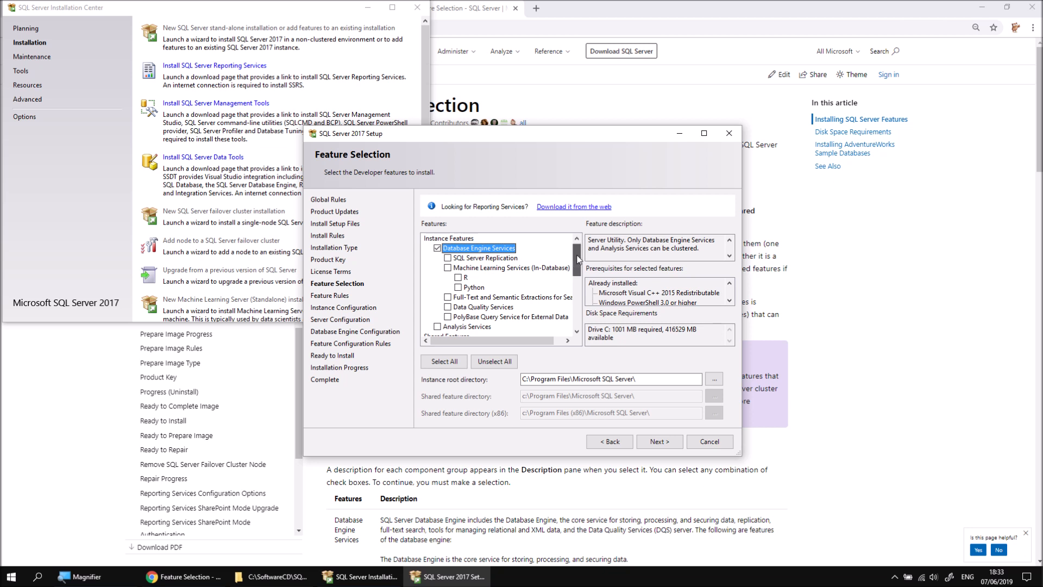
{"action": "left_click", "coordinate": [439, 327]}
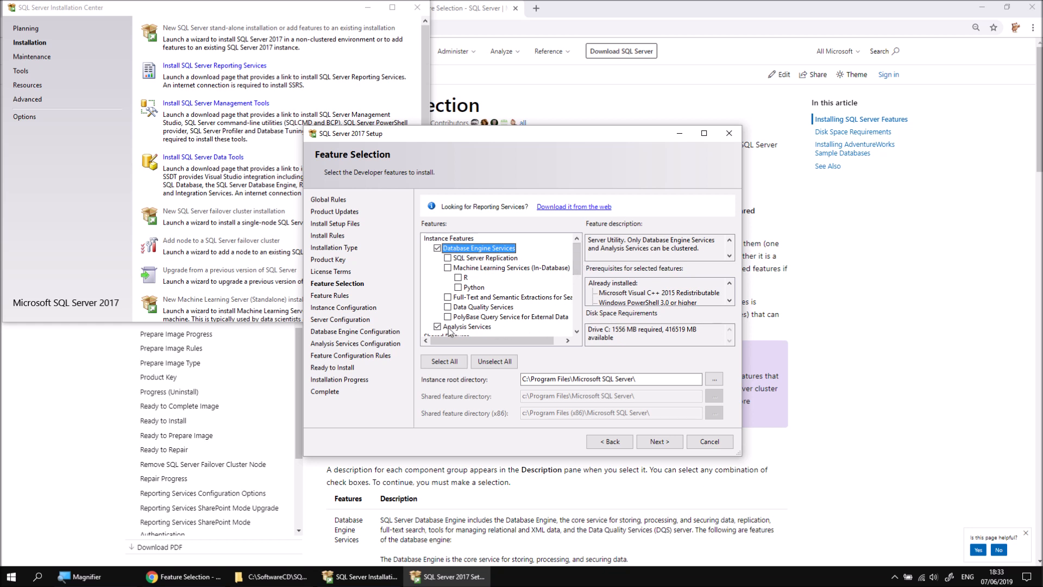
{"action": "left_click_drag", "start_coordinate": [578, 254], "coordinate": [543, 293]}
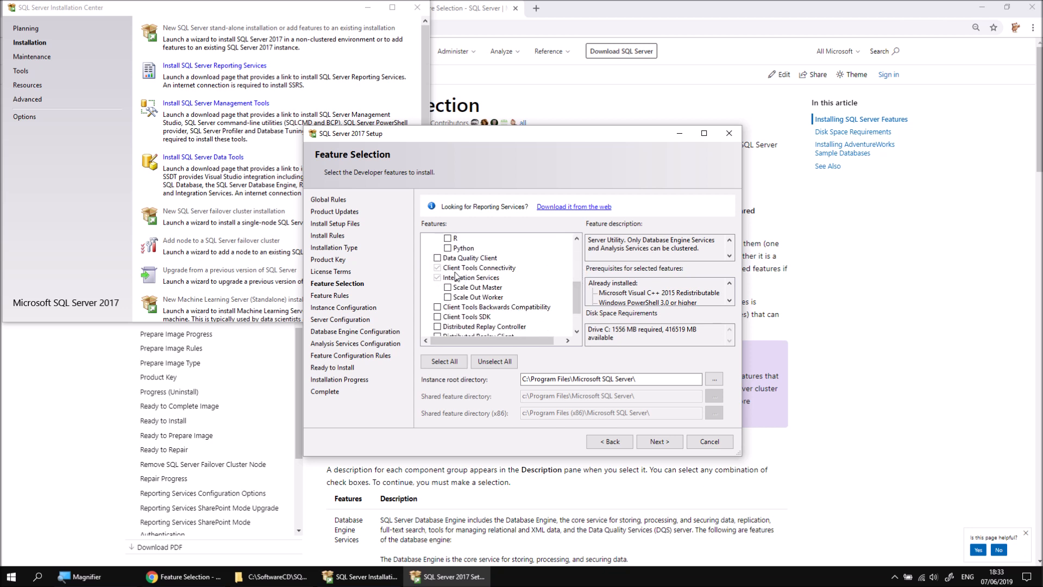
{"action": "left_click_drag", "start_coordinate": [579, 298], "coordinate": [579, 310]}
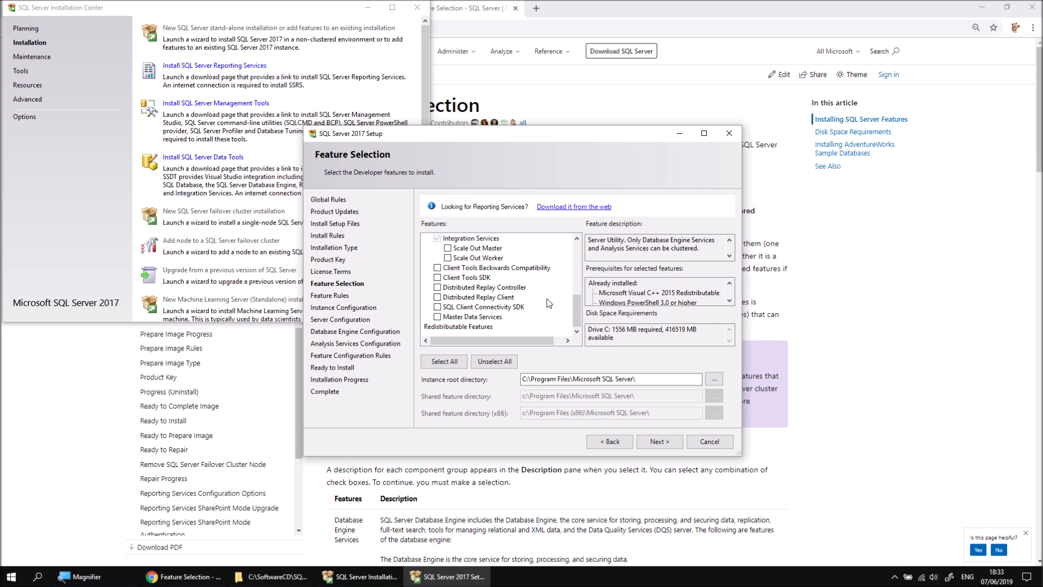
{"action": "left_click_drag", "start_coordinate": [577, 313], "coordinate": [565, 255]}
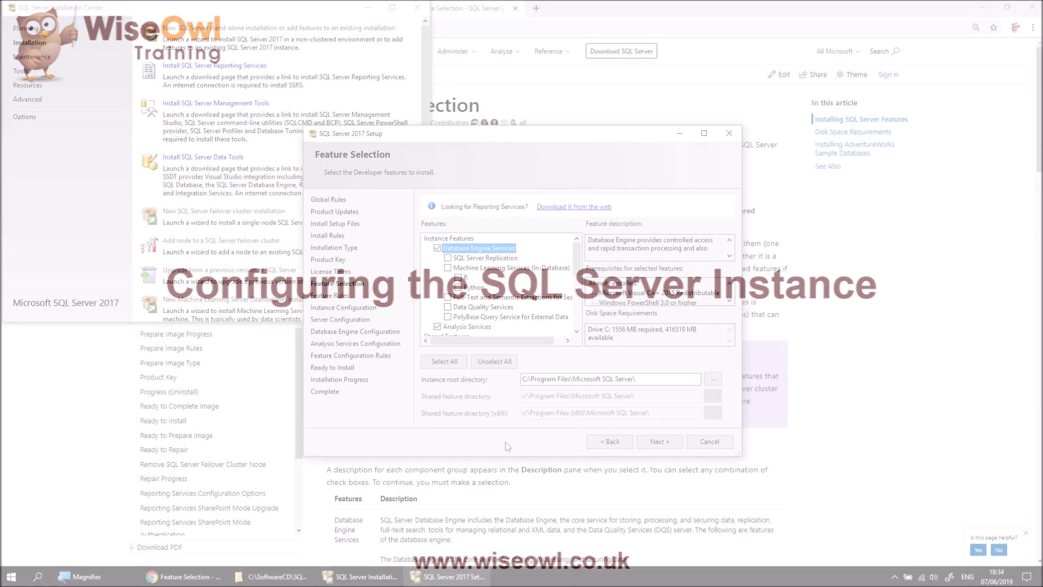
{"action": "left_click", "coordinate": [660, 442]}
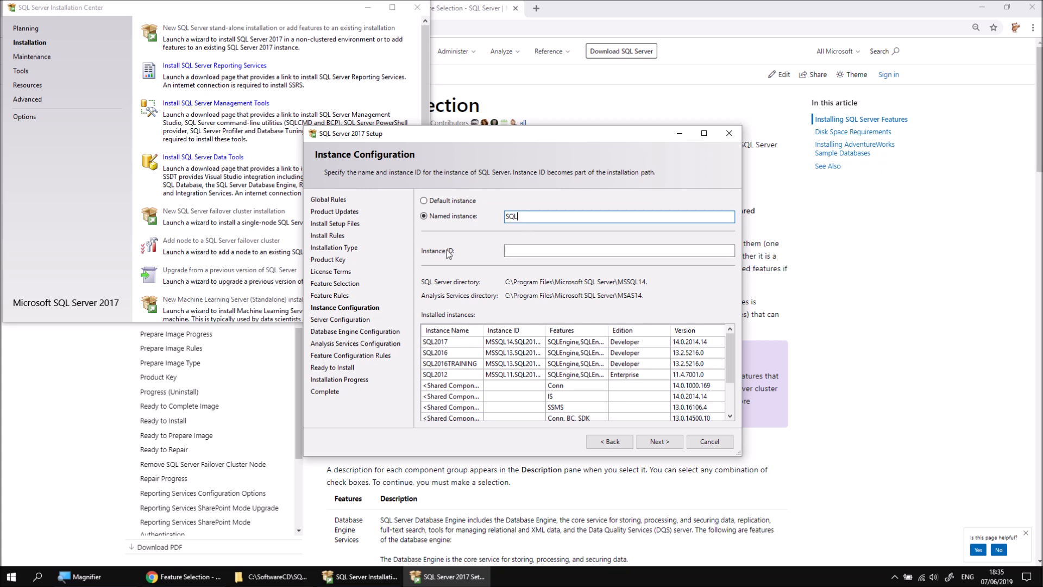
- Name the instance SQL2017TRAINING with the matching instance ID, and continue to the server configuration
{"action": "type", "text": "RAINING"}
{"action": "left_click", "coordinate": [521, 254]}
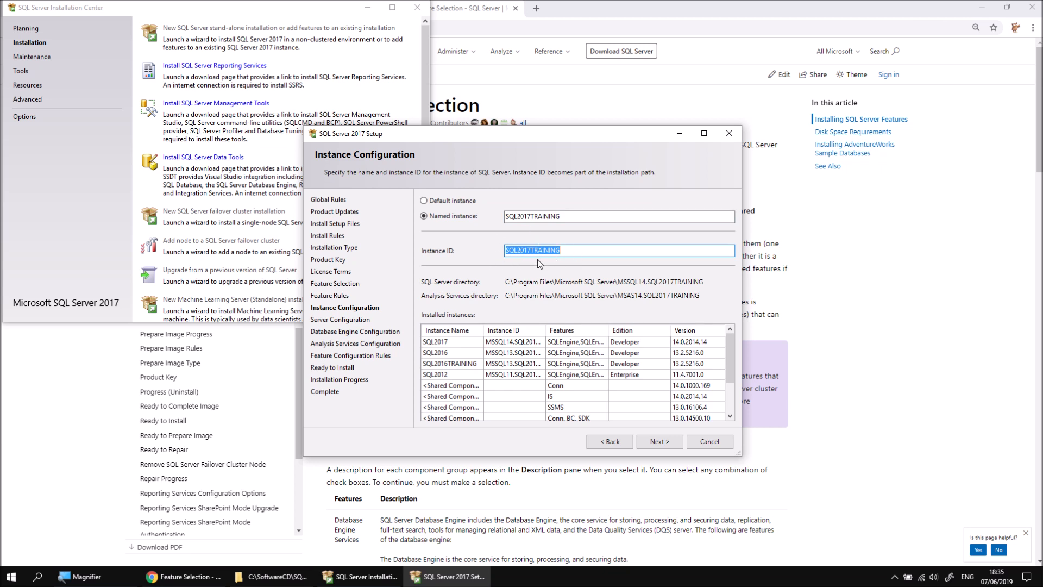
{"action": "left_click", "coordinate": [661, 442]}
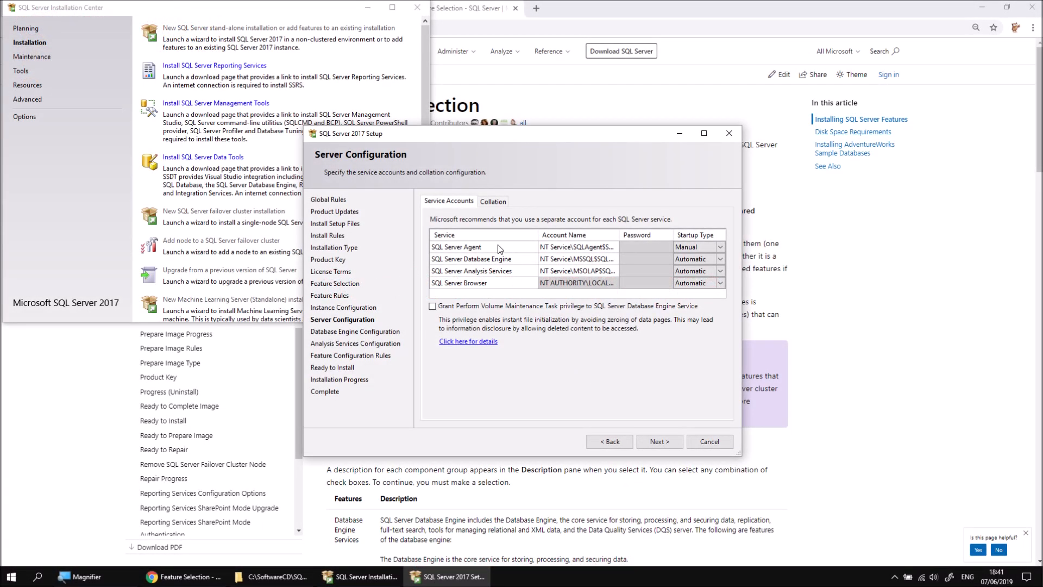
- Review the service accounts' startup types and the collation settings, and continue to the Database Engine configuration
{"action": "left_click", "coordinate": [688, 284]}
{"action": "left_click", "coordinate": [492, 202]}
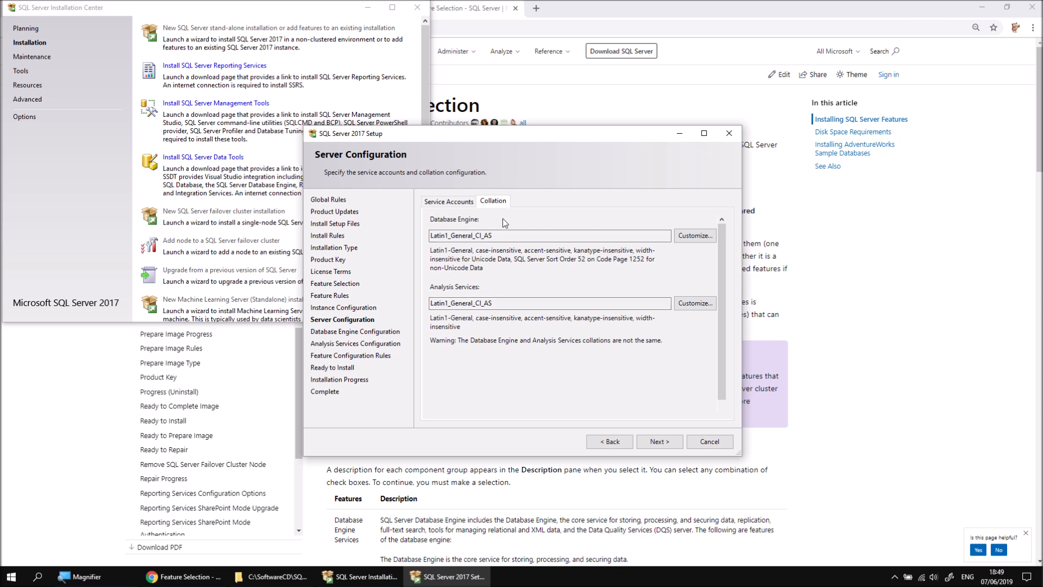
{"action": "left_click", "coordinate": [659, 443]}
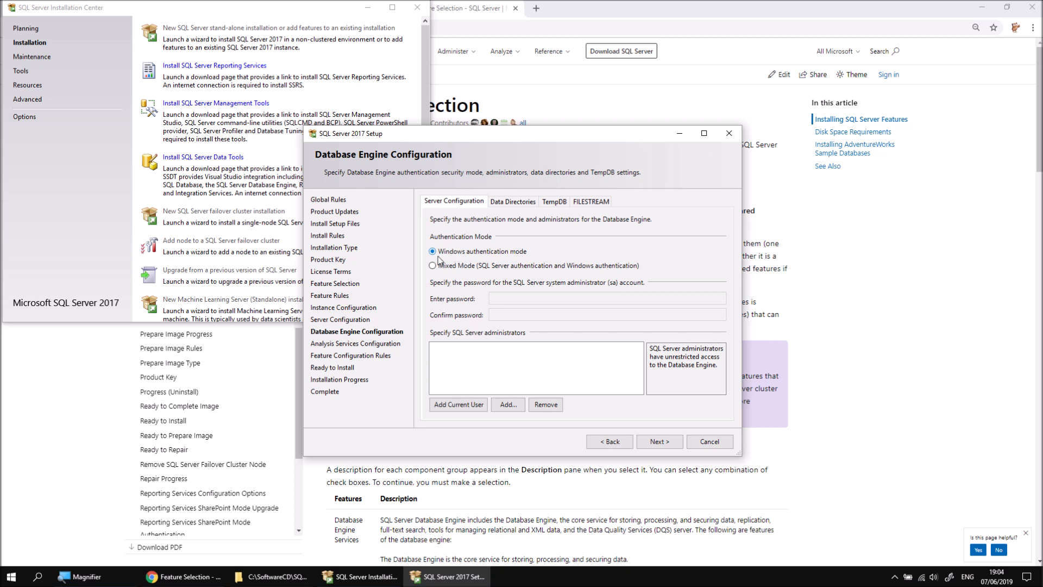
- Add the current user as a SQL Server administrator under Windows authentication mode, and review the data directories and TempDB settings
{"action": "left_click", "coordinate": [459, 409]}
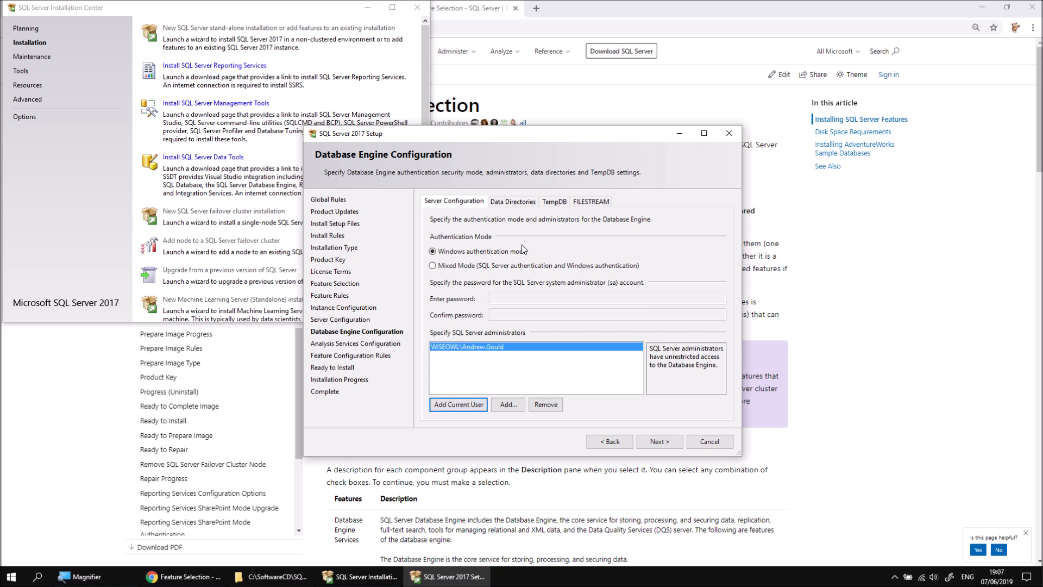
{"action": "left_click", "coordinate": [512, 202]}
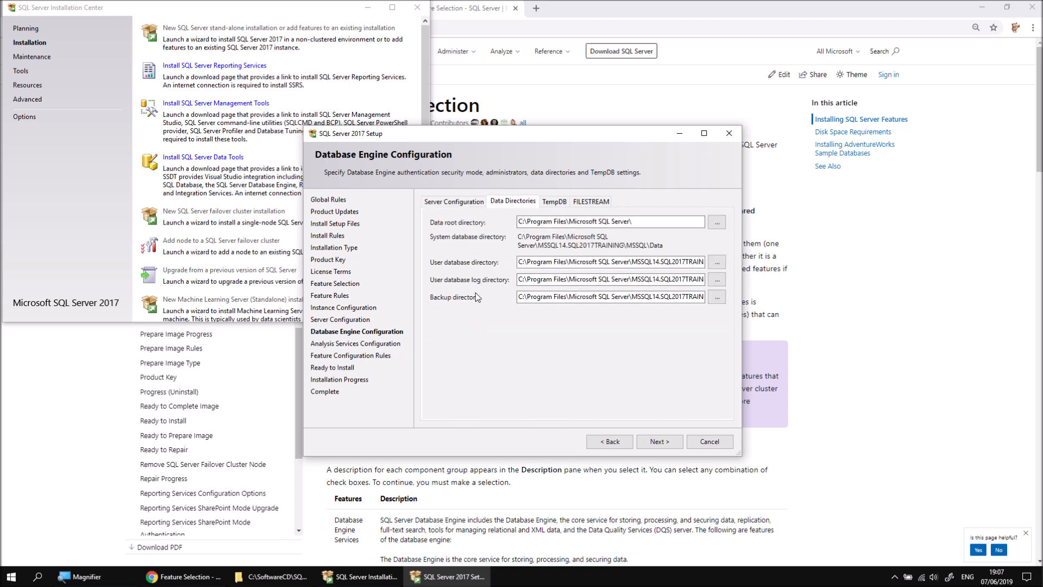
{"action": "left_click", "coordinate": [554, 202]}
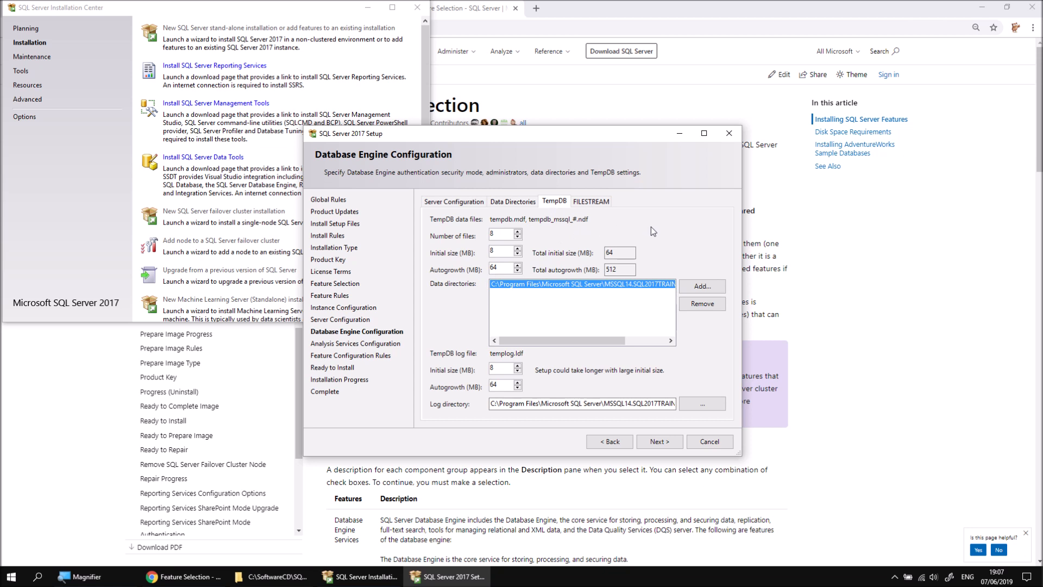
- Continue to the Analysis Services configuration and add the current user as its administrator, keeping Tabular Mode
{"action": "left_click", "coordinate": [661, 441]}
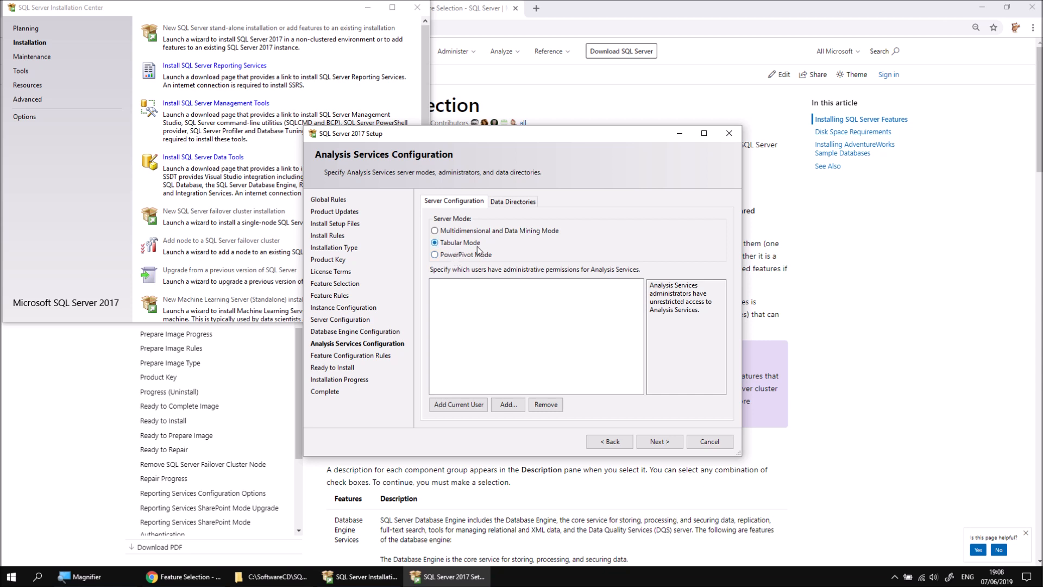
{"action": "left_click", "coordinate": [459, 407]}
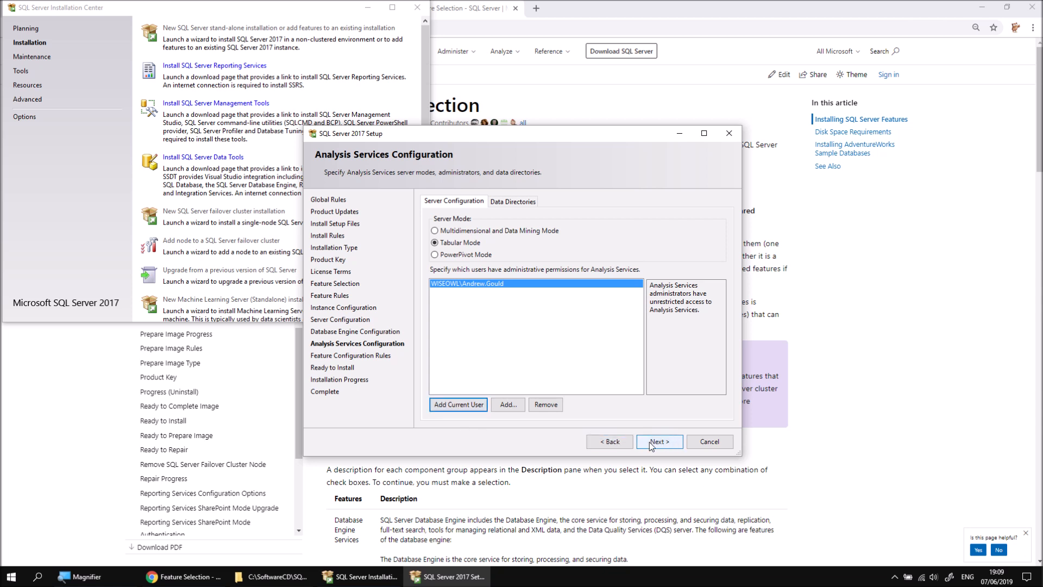
- Continue to the installation summary, review the selected features and settings, and start the SQL Server 2017 installation
{"action": "left_click", "coordinate": [666, 442]}
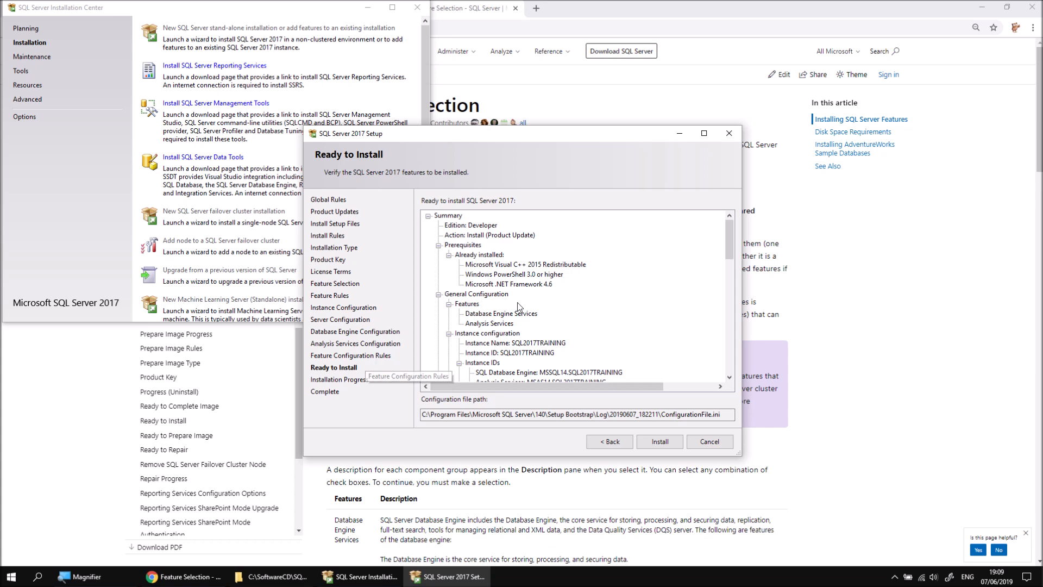
{"action": "left_click_drag", "start_coordinate": [729, 230], "coordinate": [728, 353]}
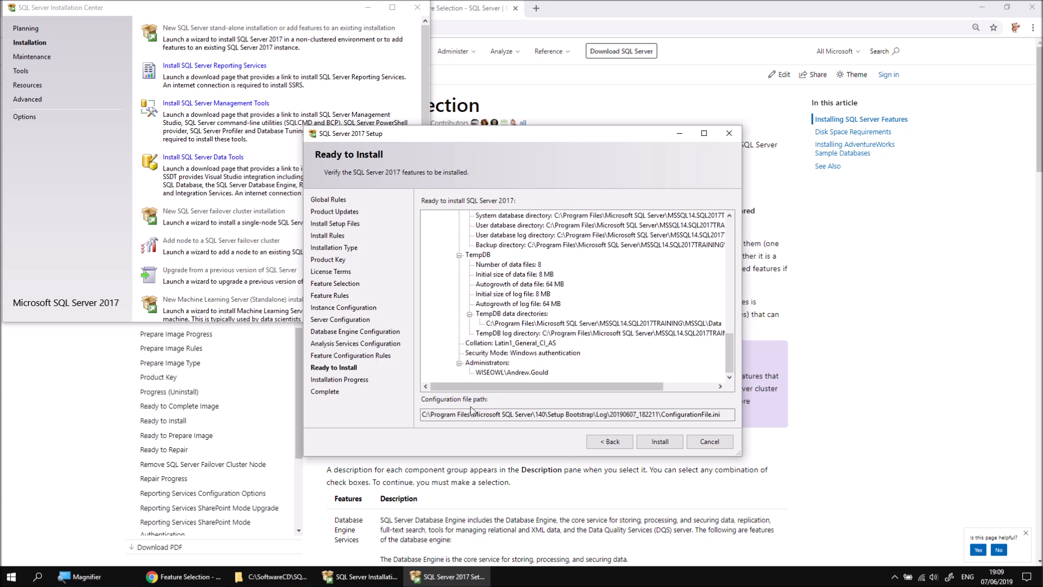
{"action": "left_click", "coordinate": [671, 441]}
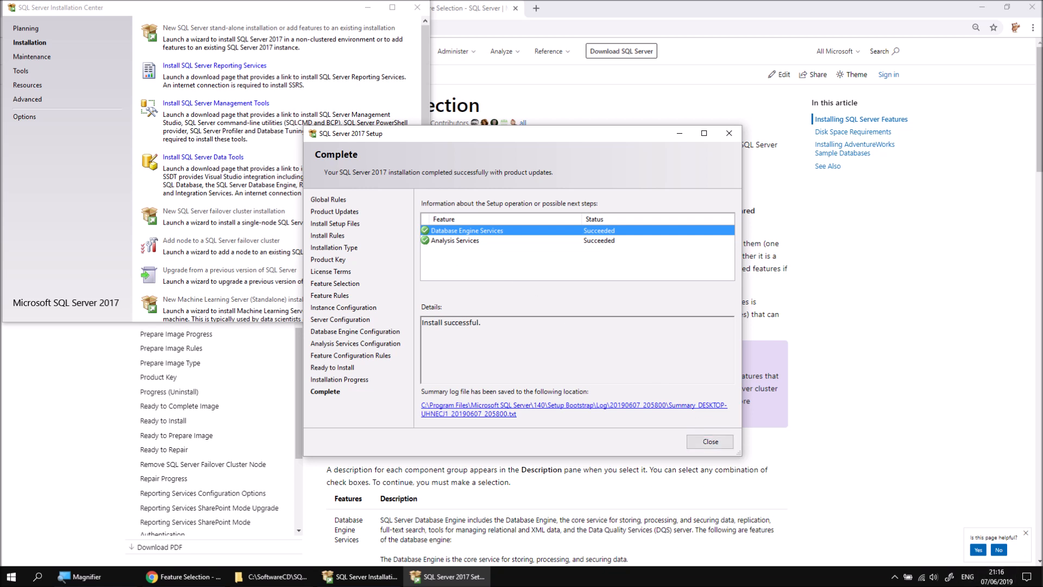
- Close the completed setup wizard, the SQL Server Installation Center and the browser window
{"action": "mouse_move", "coordinate": [998, 582]}
{"action": "left_click", "coordinate": [713, 443]}
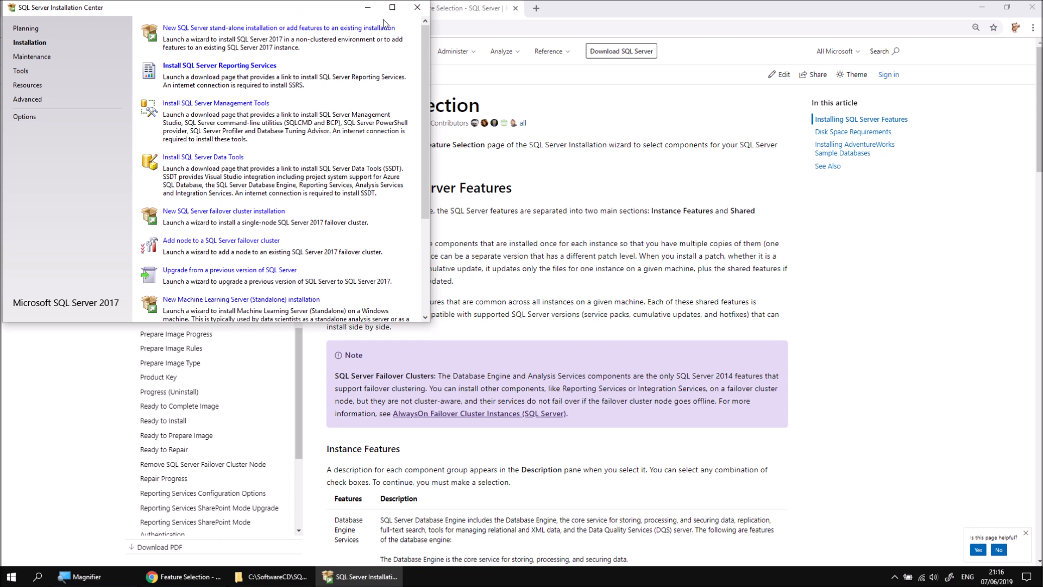
{"action": "left_click", "coordinate": [418, 9]}
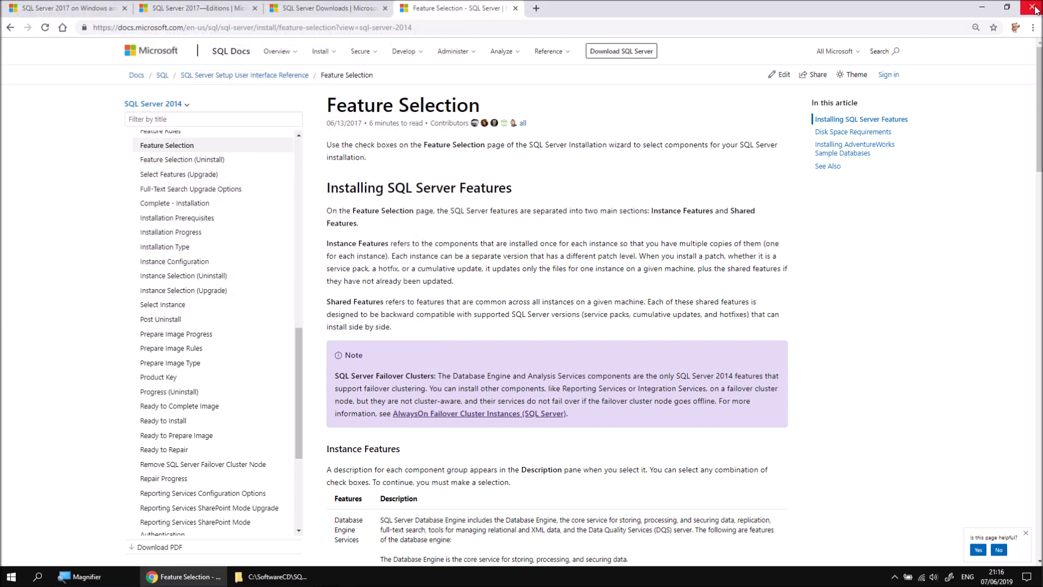
{"action": "key", "text": "alt+F4"}
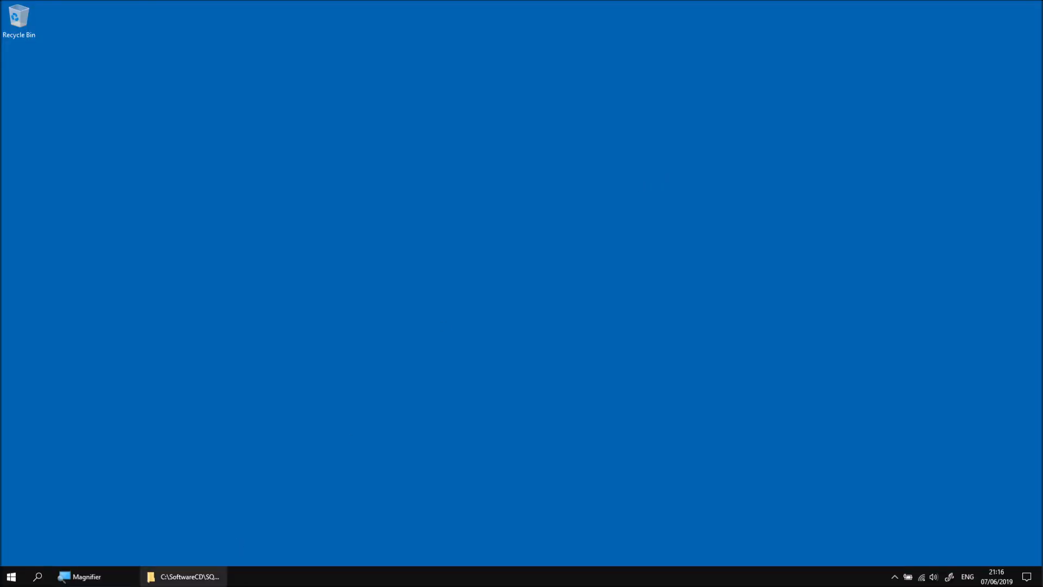
{"action": "mouse_move", "coordinate": [191, 577]}
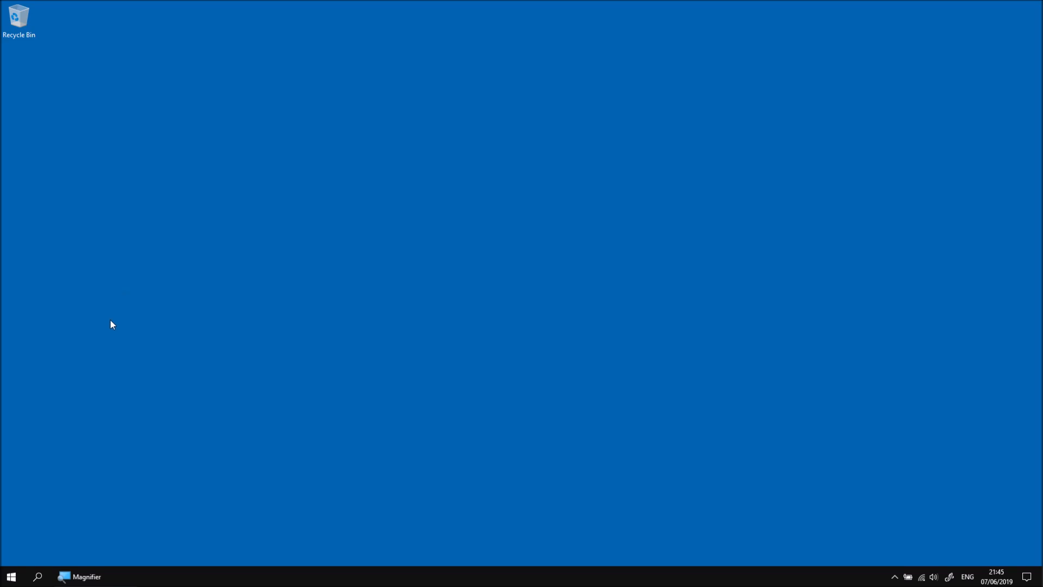
- Launch SQL Server 2017 Configuration Manager from the Microsoft SQL Server 2017 program group and allow it to make changes
{"action": "left_click", "coordinate": [11, 576]}
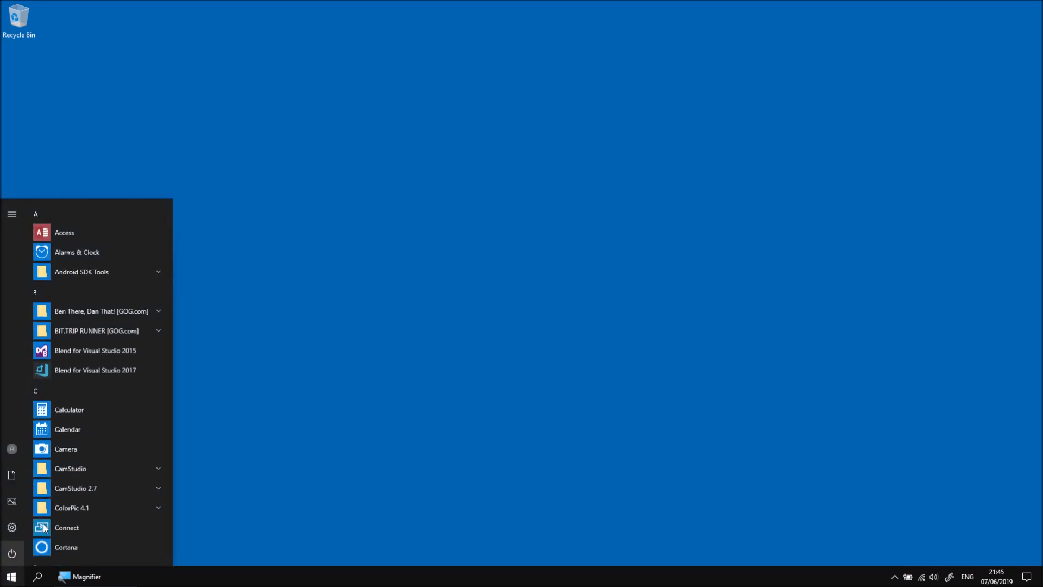
{"action": "left_click_drag", "start_coordinate": [171, 233], "coordinate": [173, 368]}
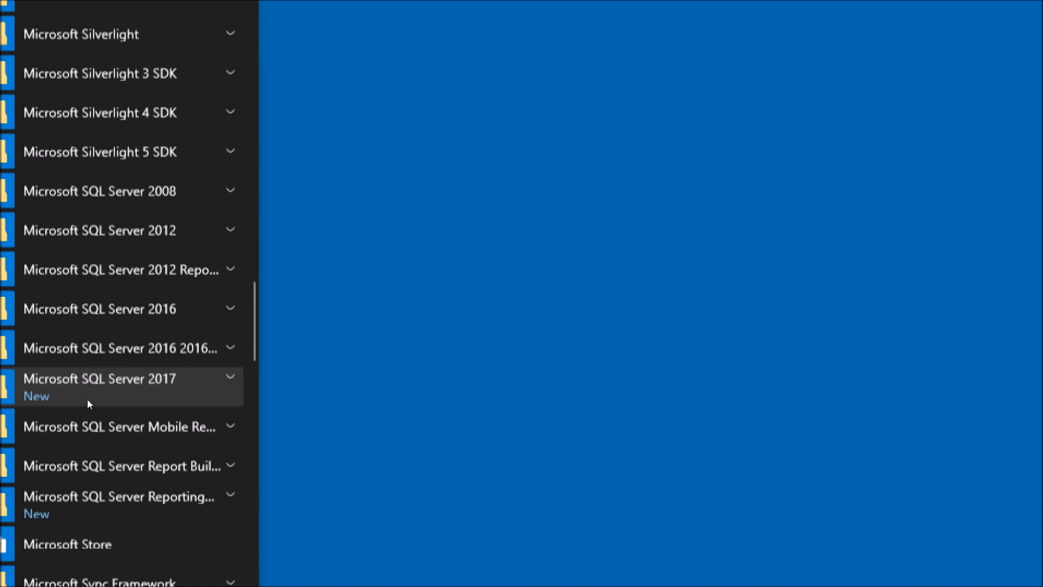
{"action": "left_click", "coordinate": [154, 394]}
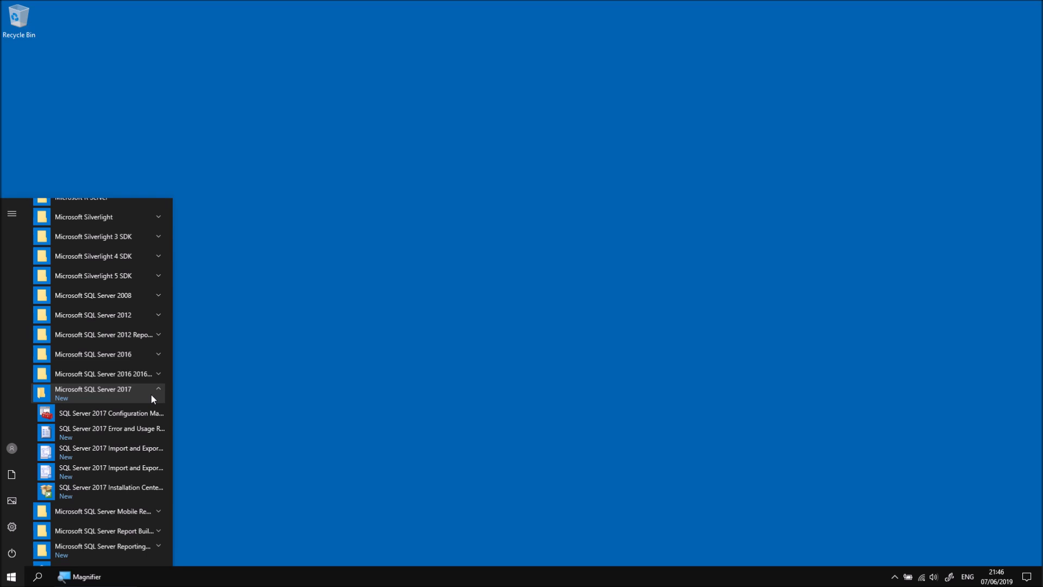
{"action": "left_click", "coordinate": [120, 414]}
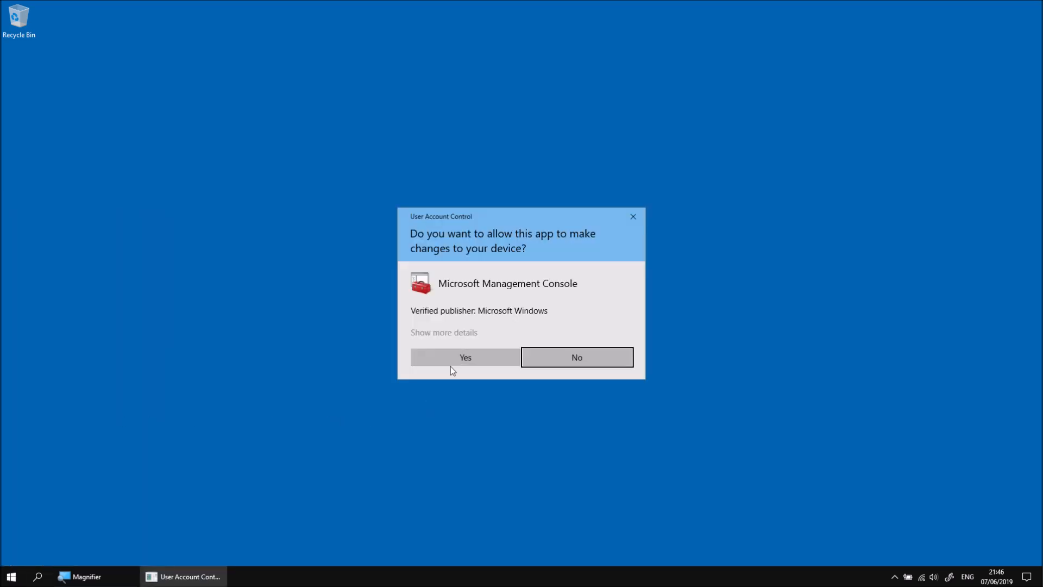
{"action": "left_click", "coordinate": [467, 356]}
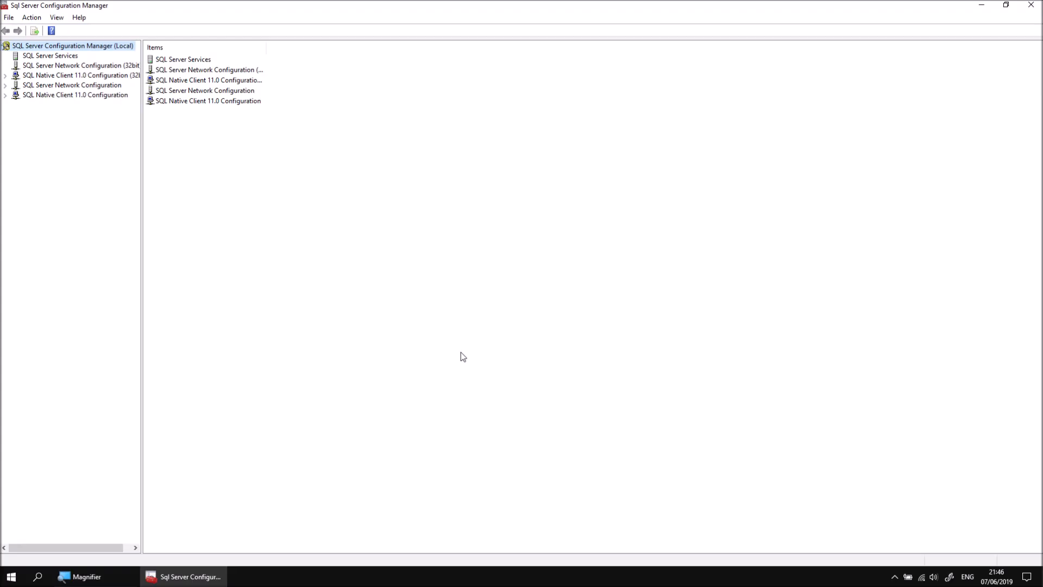
- List the SQL Server services, check their states, and start the SQL Server (SQL2017TRAINING) service
{"action": "left_click", "coordinate": [45, 58]}
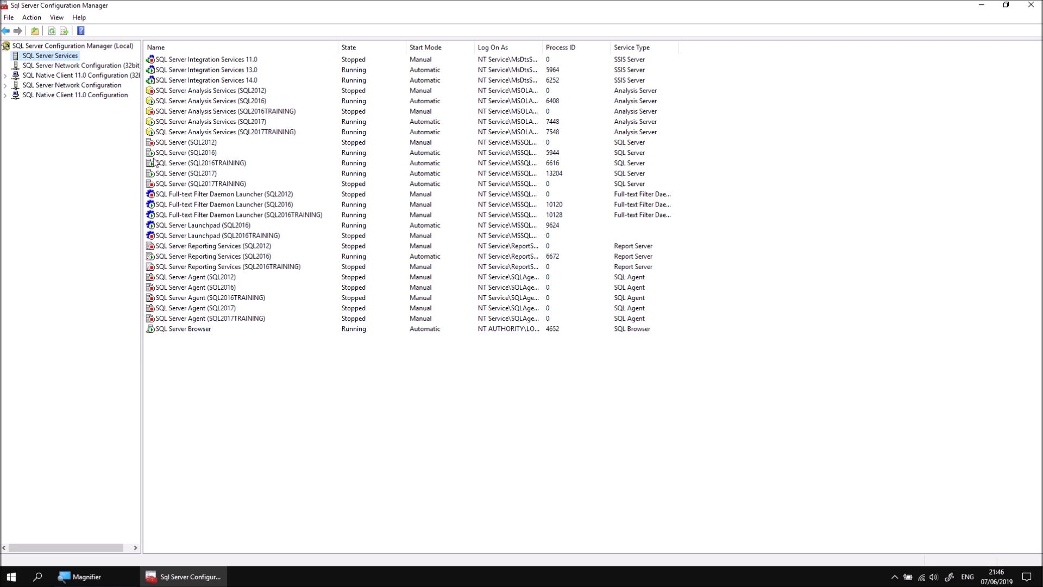
{"action": "key", "text": "super+plus"}
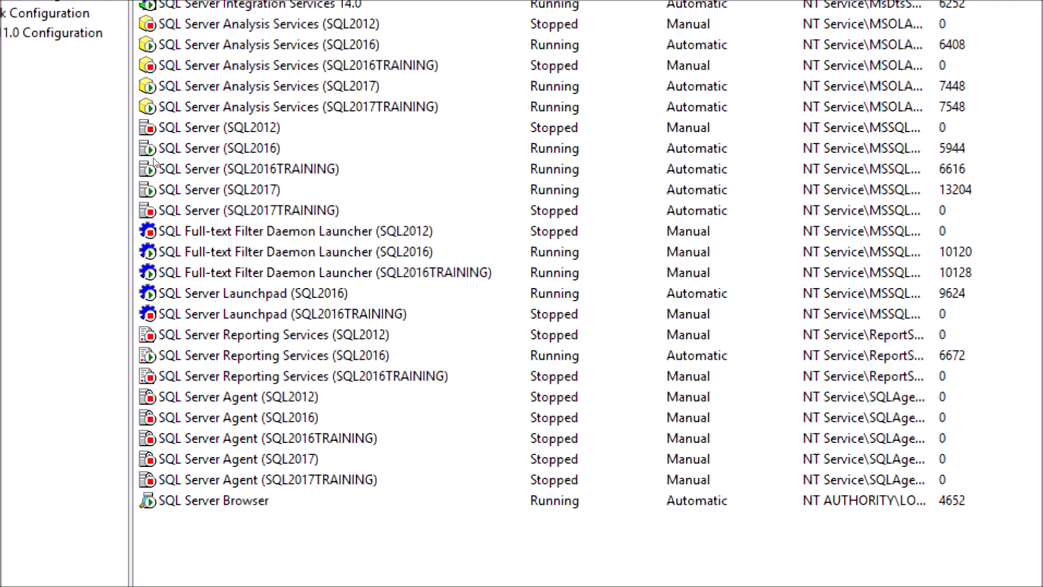
{"action": "key", "text": "super+minus"}
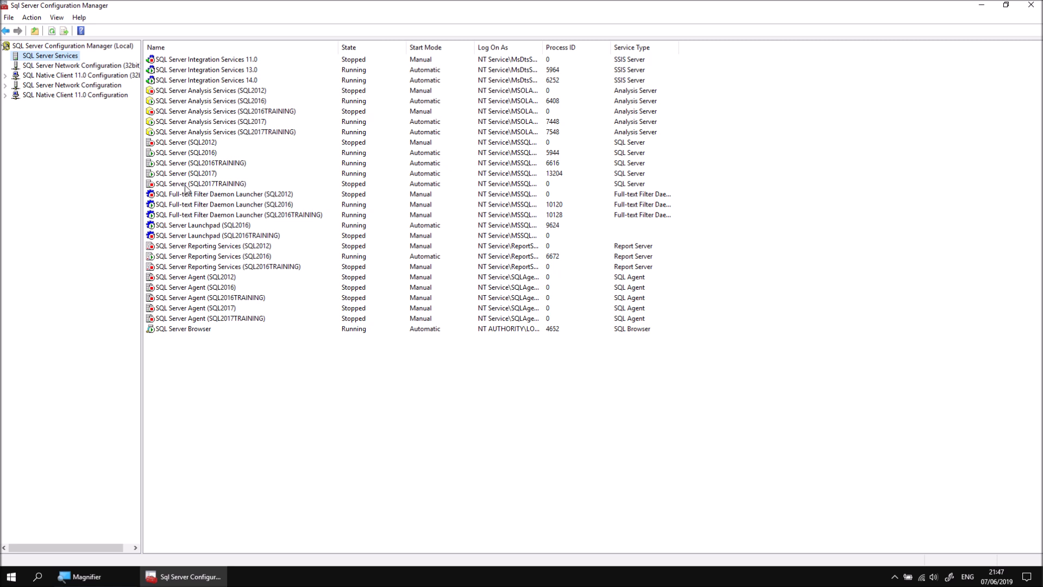
{"action": "right_click", "coordinate": [182, 189]}
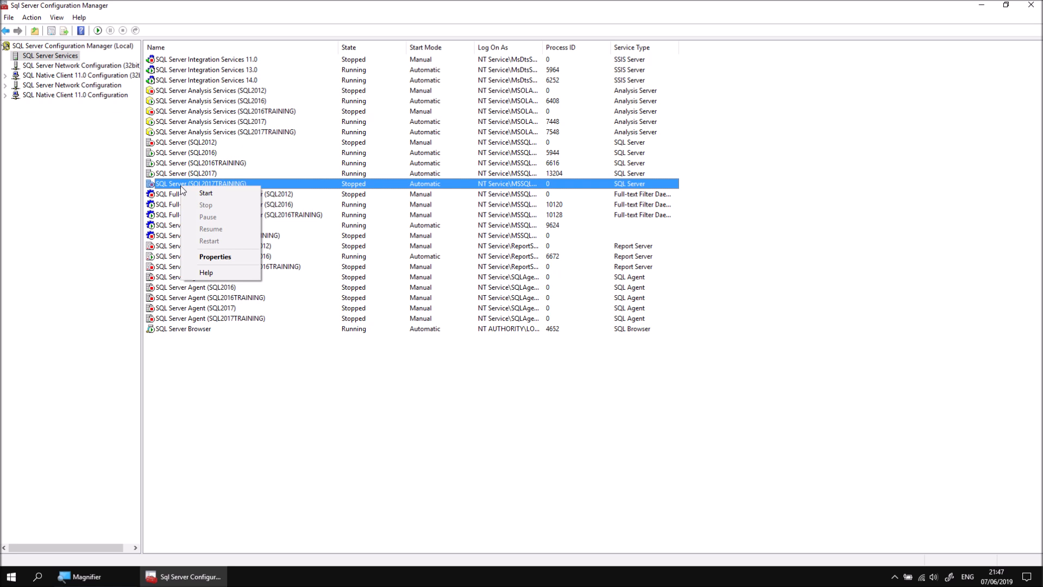
{"action": "left_click", "coordinate": [206, 194]}
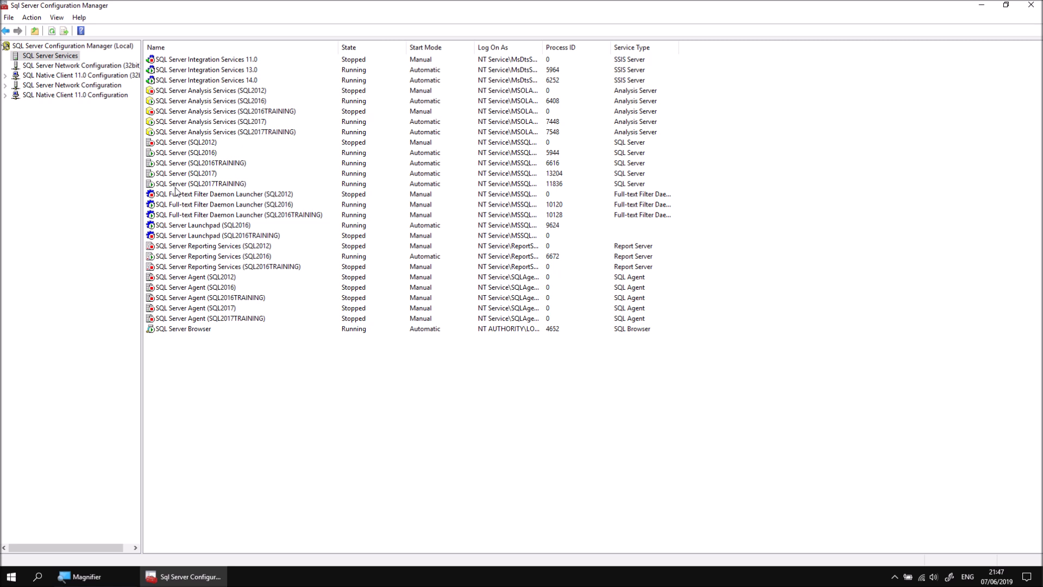
- Check the state and start mode of Analysis Services (SQL2017TRAINING), Integration Services 14.0 and SQL Server (SQL2017TRAINING)
{"action": "left_click", "coordinate": [179, 135]}
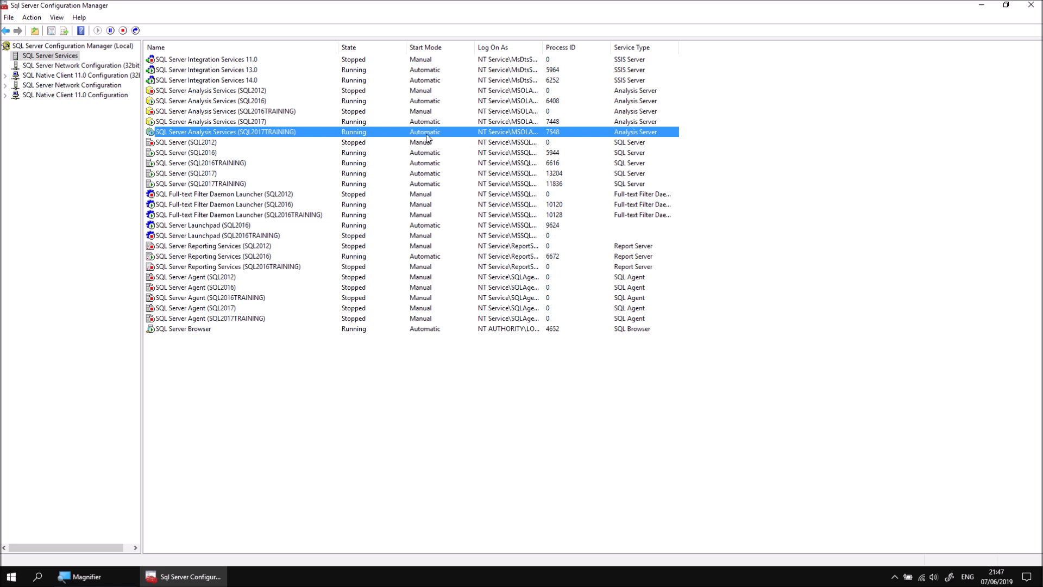
{"action": "left_click", "coordinate": [194, 81]}
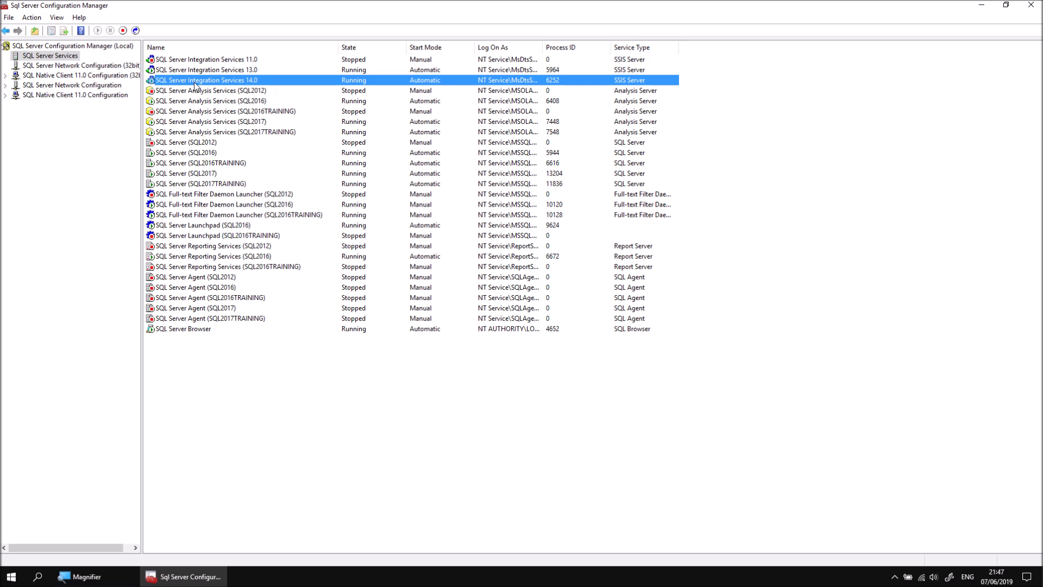
{"action": "left_click", "coordinate": [232, 186]}
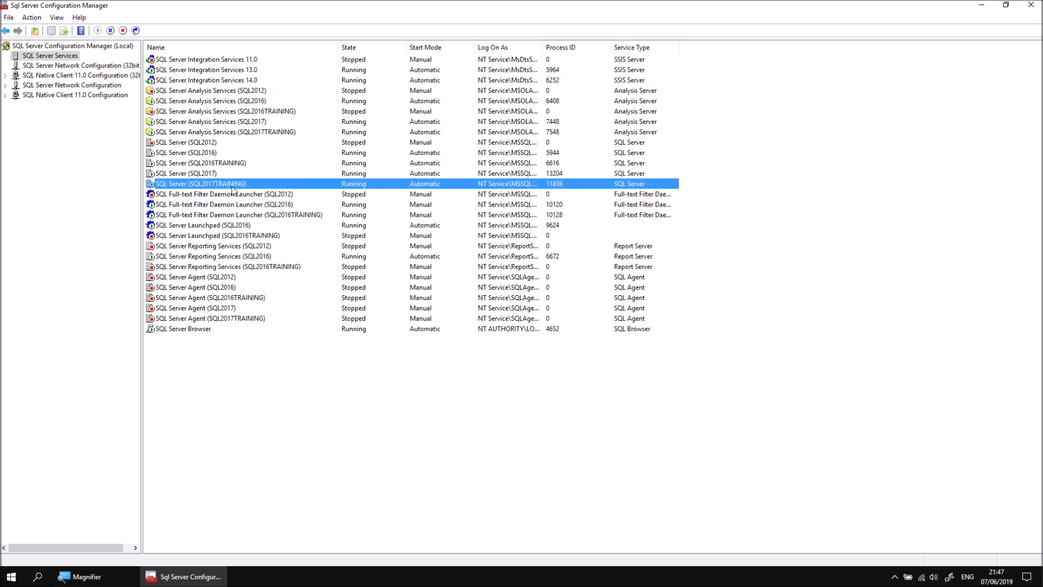
- Review the start mode options in the SQL Server (SQL2017TRAINING) service properties, cancel without changes, and close the Configuration Manager
{"action": "double_click", "coordinate": [201, 185]}
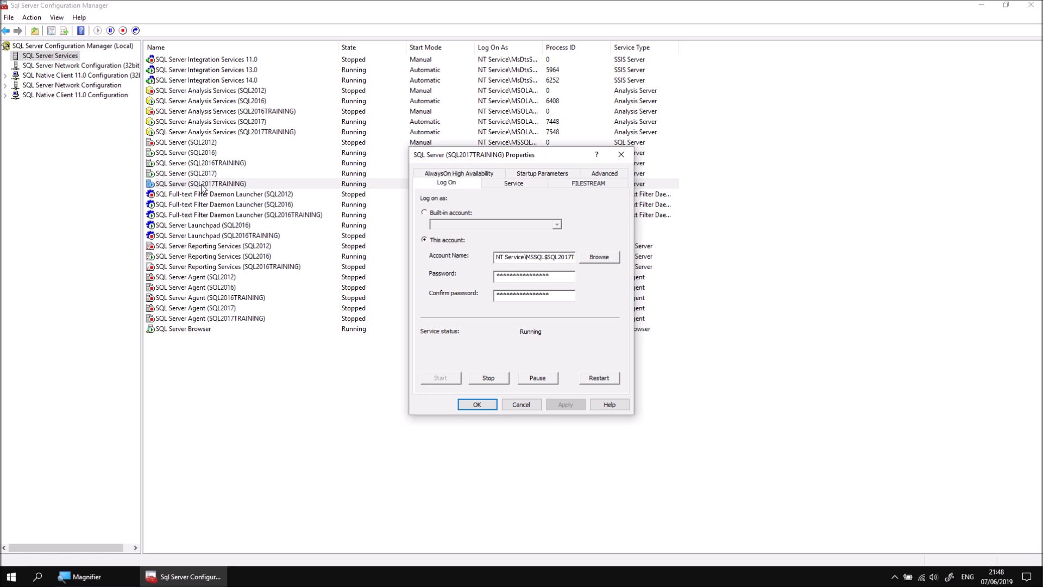
{"action": "left_click", "coordinate": [520, 184]}
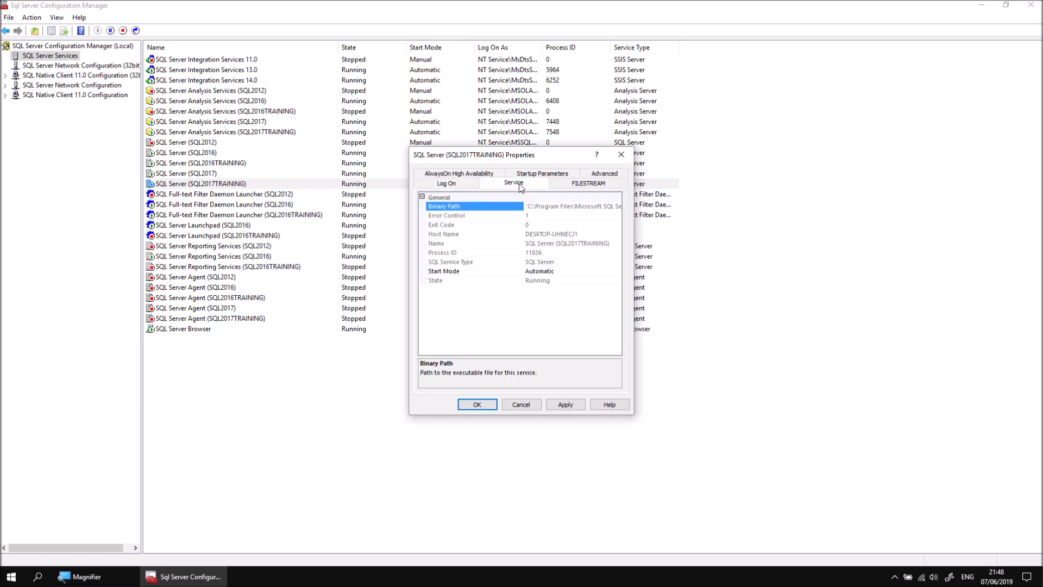
{"action": "left_click", "coordinate": [560, 272]}
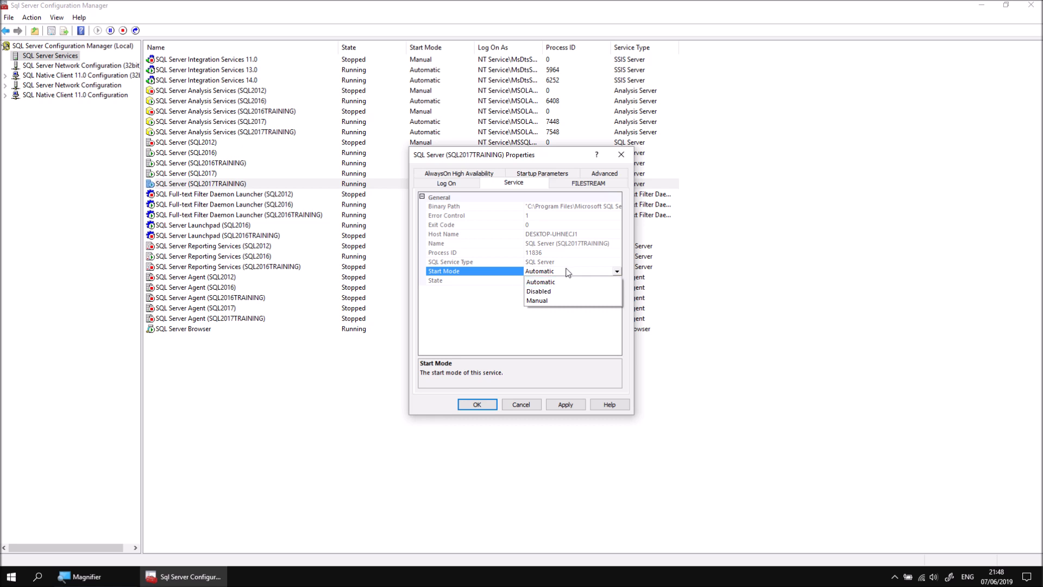
{"action": "left_click", "coordinate": [522, 405]}
{"action": "left_click", "coordinate": [522, 404]}
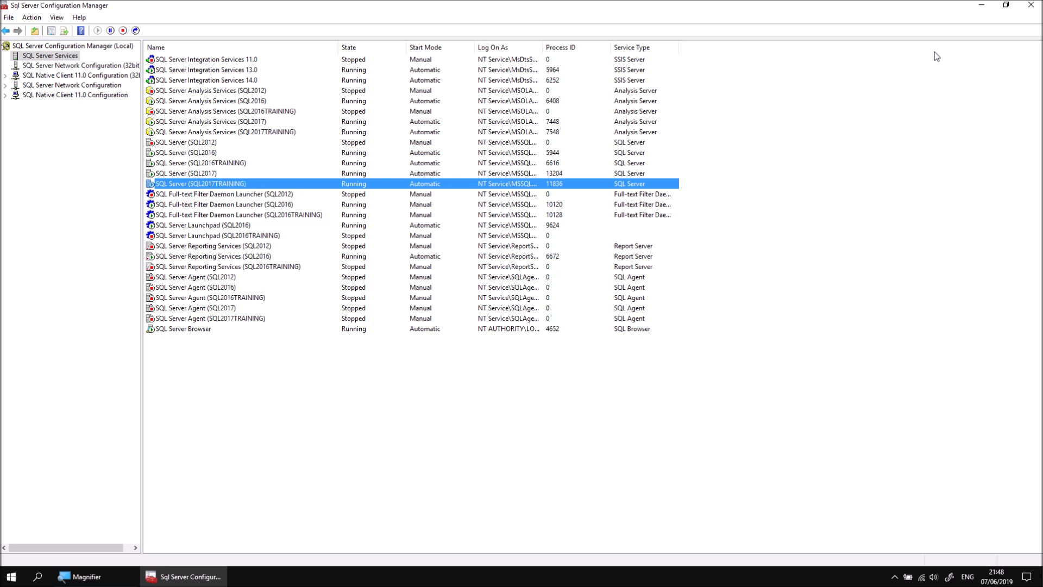
{"action": "left_click", "coordinate": [1031, 6]}
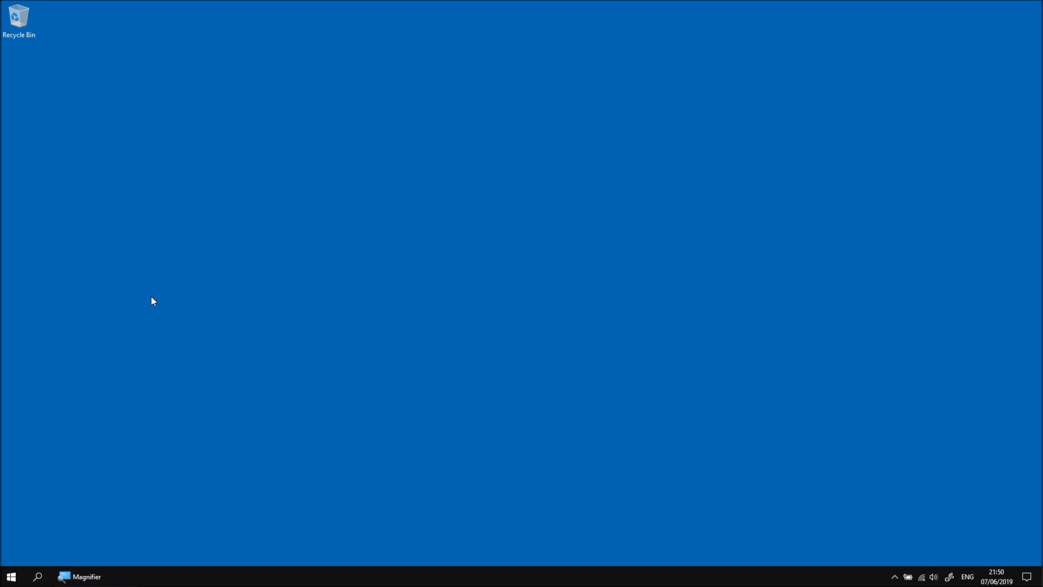
- Launch the SQL Server 2017 Installation Center, allow it to make changes, and open the SQL Server Management Tools download page
{"action": "left_click", "coordinate": [12, 576]}
{"action": "mouse_move", "coordinate": [172, 244]}
{"action": "left_click_drag", "start_coordinate": [170, 228], "coordinate": [163, 360]}
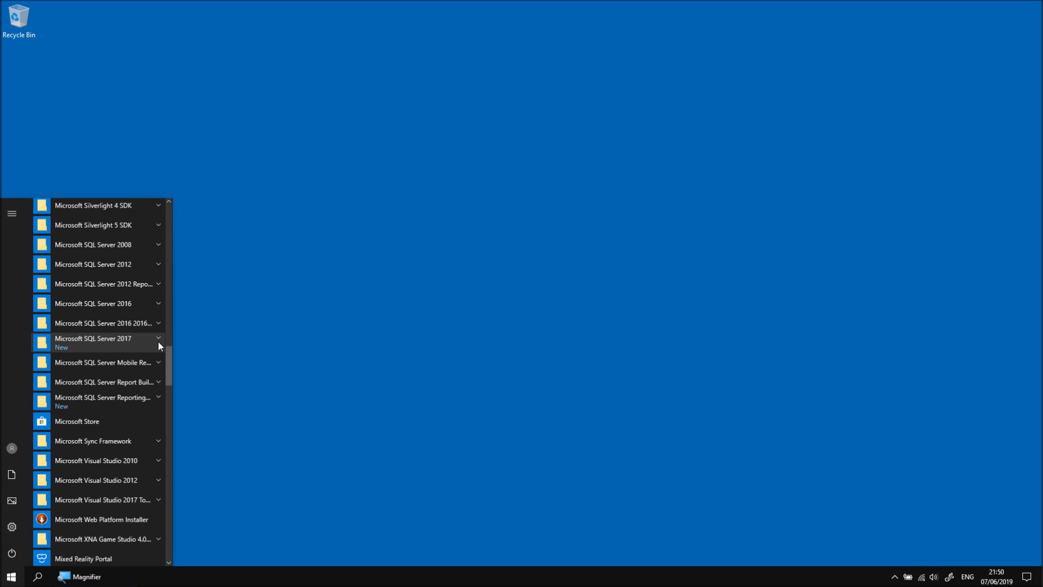
{"action": "left_click", "coordinate": [159, 341]}
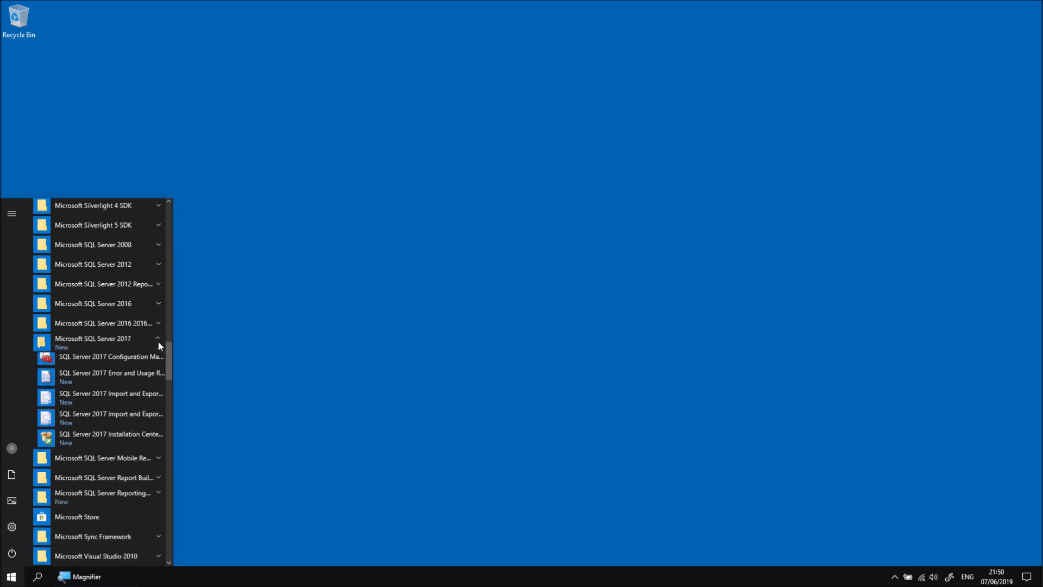
{"action": "left_click", "coordinate": [99, 438]}
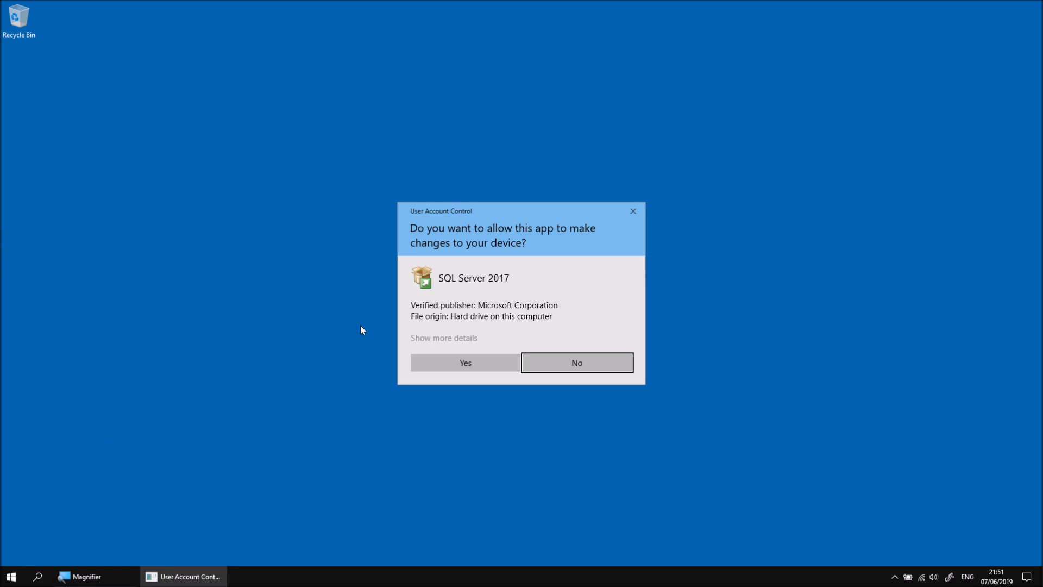
{"action": "left_click", "coordinate": [448, 370]}
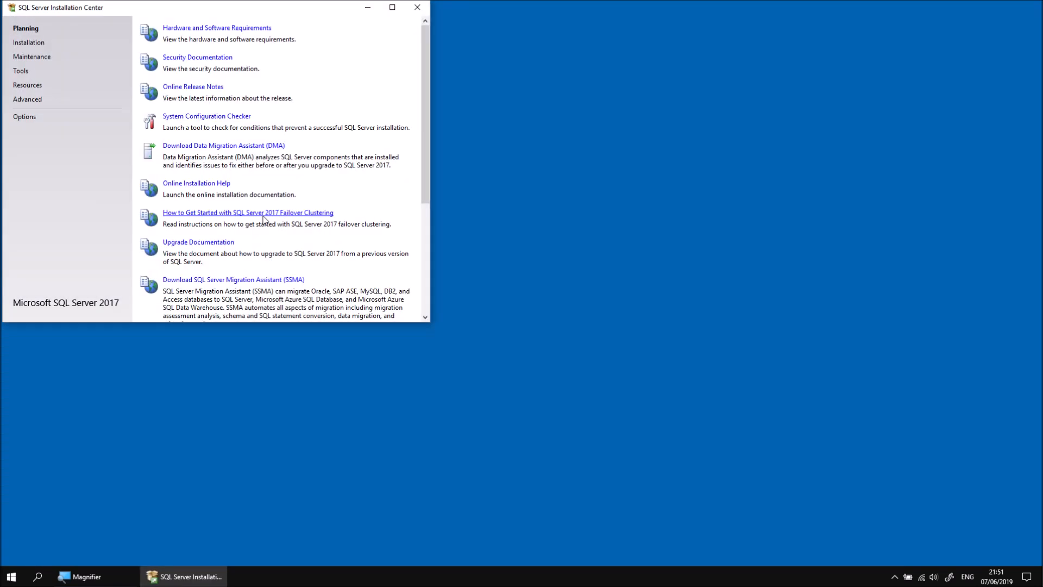
{"action": "left_click", "coordinate": [33, 43]}
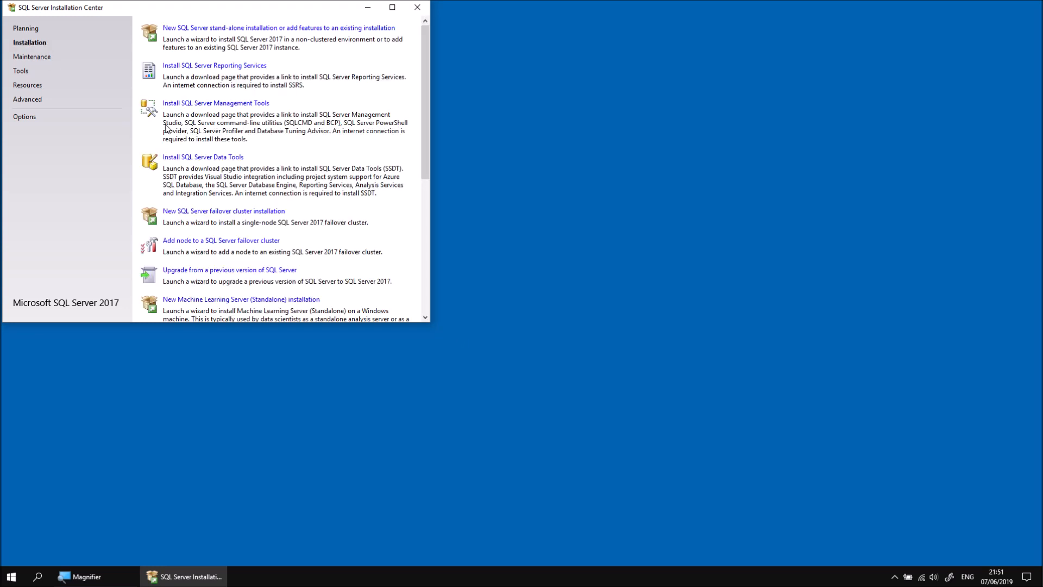
{"action": "left_click", "coordinate": [220, 104]}
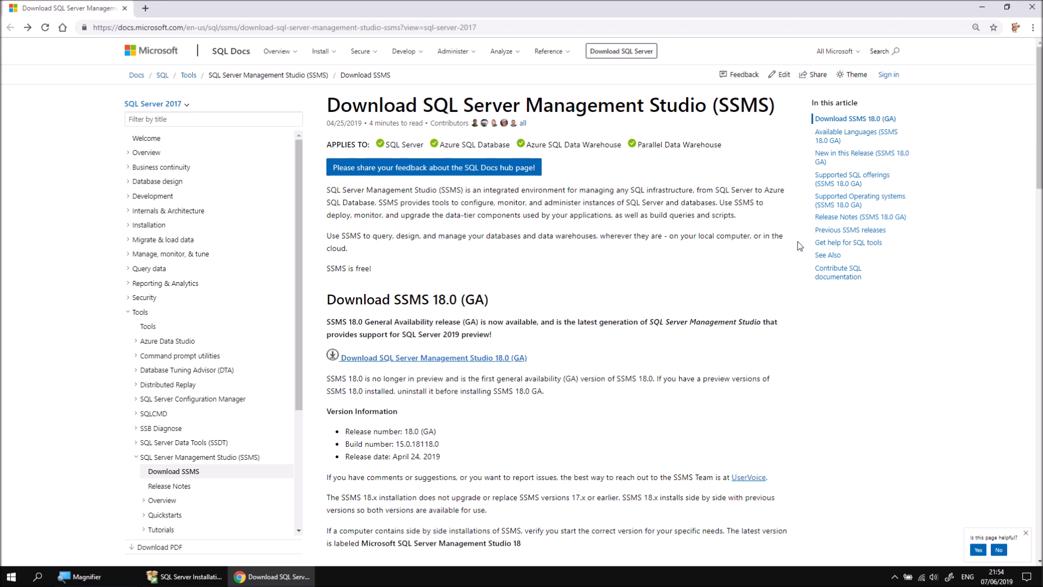
- Look through the previous SSMS releases in a separate browser tab, including SSMS 17.9.1, and close that tab
{"action": "left_click", "coordinate": [828, 232]}
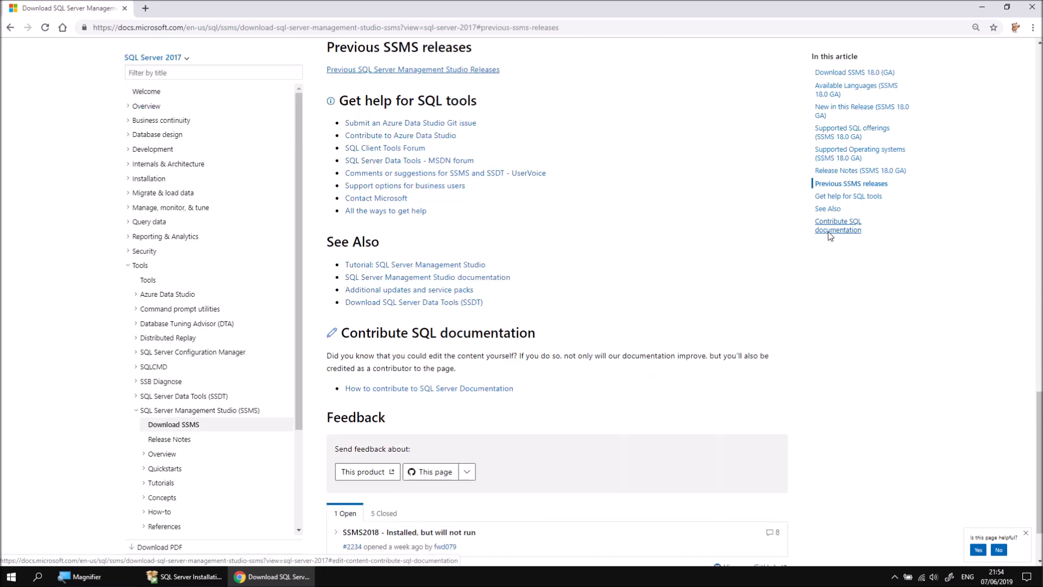
{"action": "middle_click", "coordinate": [417, 71]}
{"action": "left_click", "coordinate": [186, 9]}
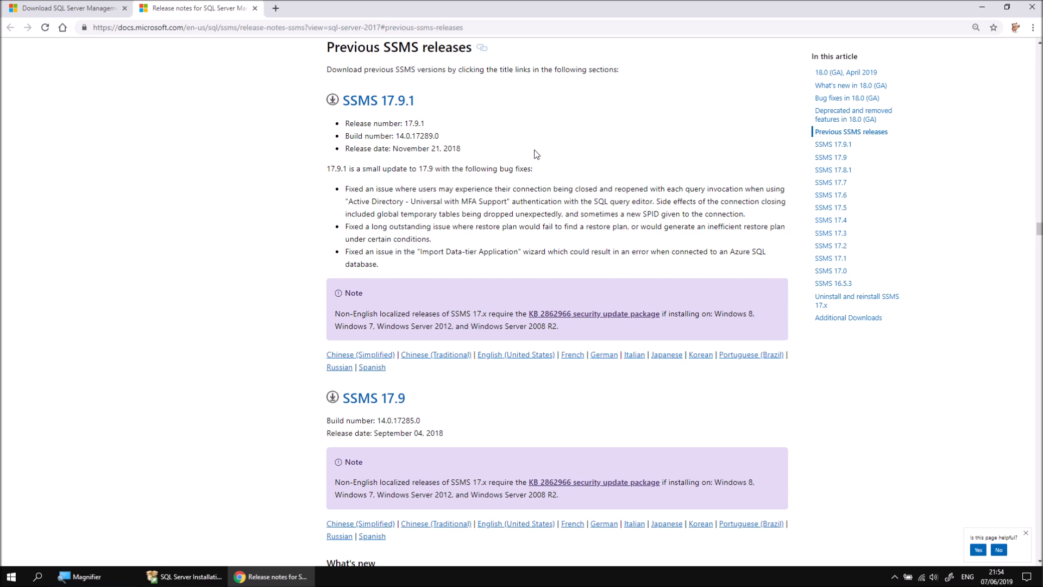
{"action": "scroll", "coordinate": [602, 188], "scroll_direction": "down", "scroll_amount": 1}
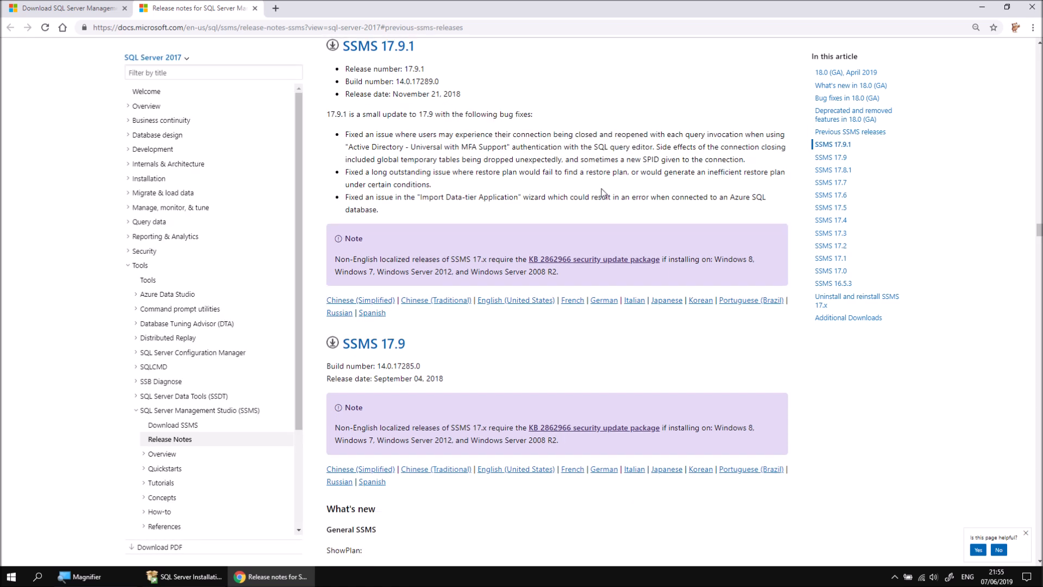
{"action": "scroll", "coordinate": [595, 179], "scroll_direction": "up", "scroll_amount": 2}
{"action": "left_click", "coordinate": [255, 9]}
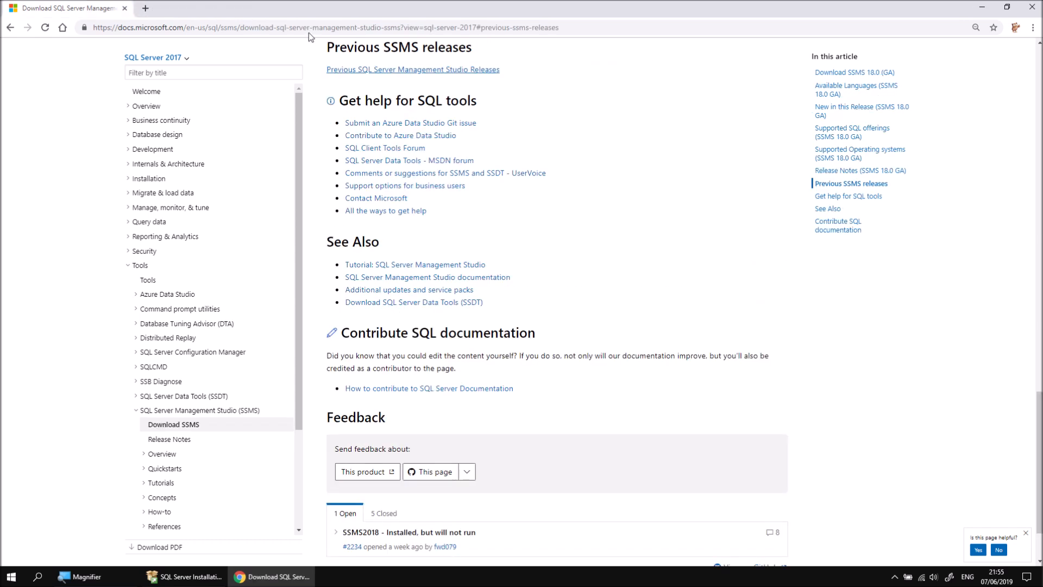
- Download SQL Server Management Studio 18.0 (GA) from its download page and install it with SSMS-Setup-ENU.exe in the default location
{"action": "left_click", "coordinate": [10, 27]}
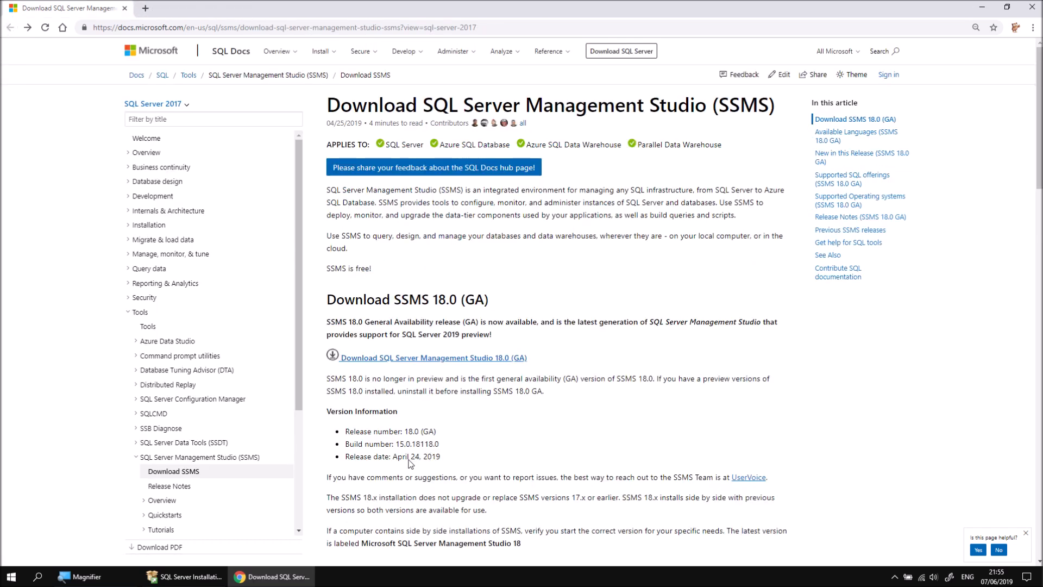
{"action": "left_click", "coordinate": [413, 357]}
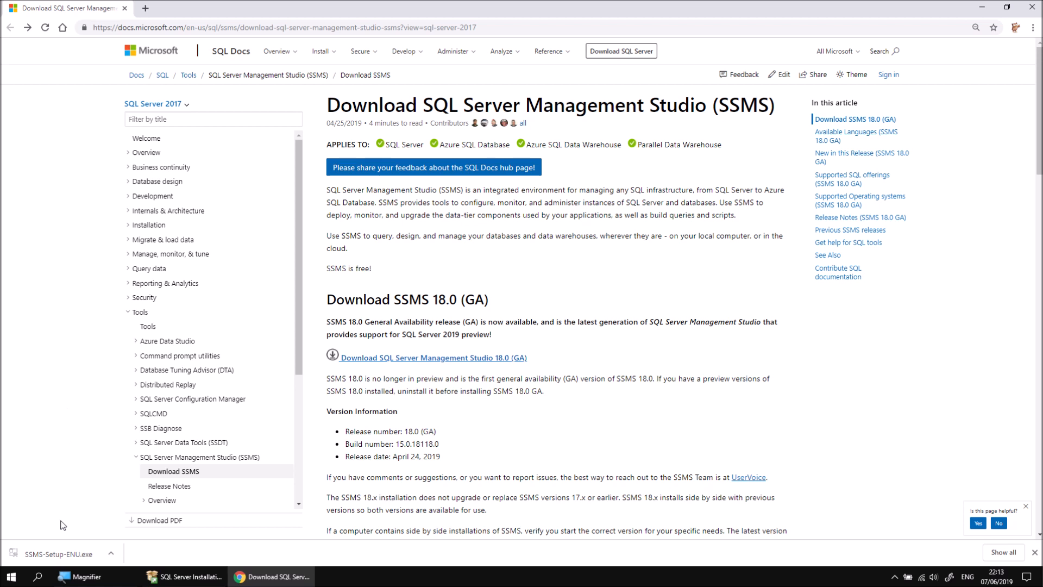
{"action": "left_click", "coordinate": [57, 555]}
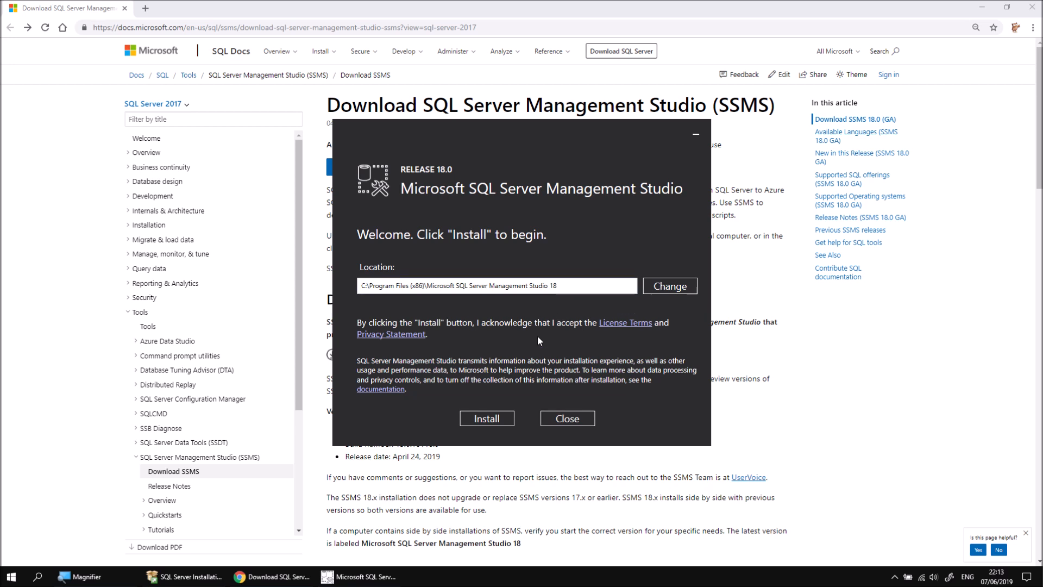
{"action": "left_click", "coordinate": [483, 419]}
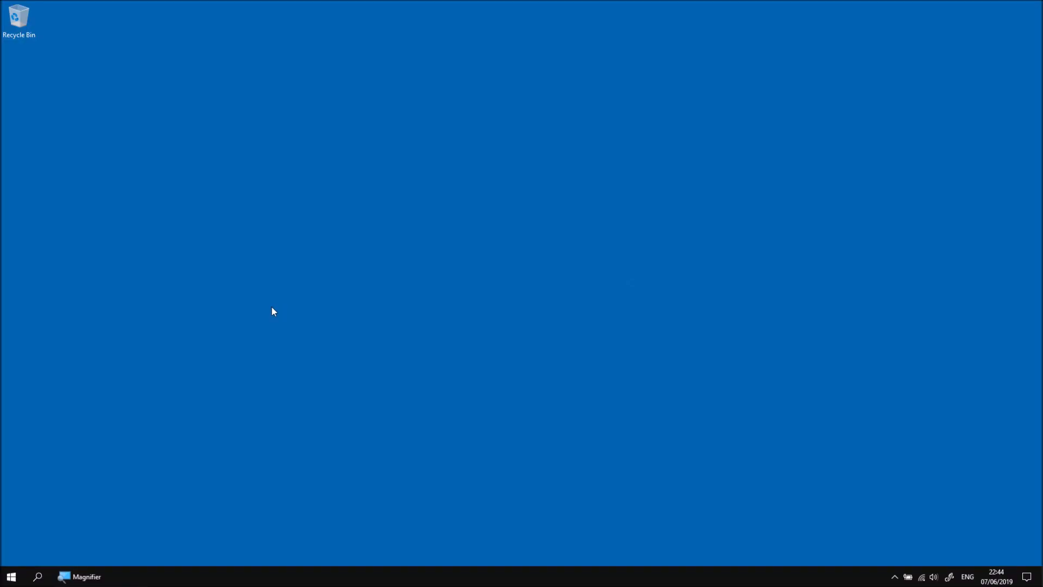
- Launch the SQL Server 2017 Configuration Manager and allow it to make changes to the device
{"action": "left_click", "coordinate": [12, 581]}
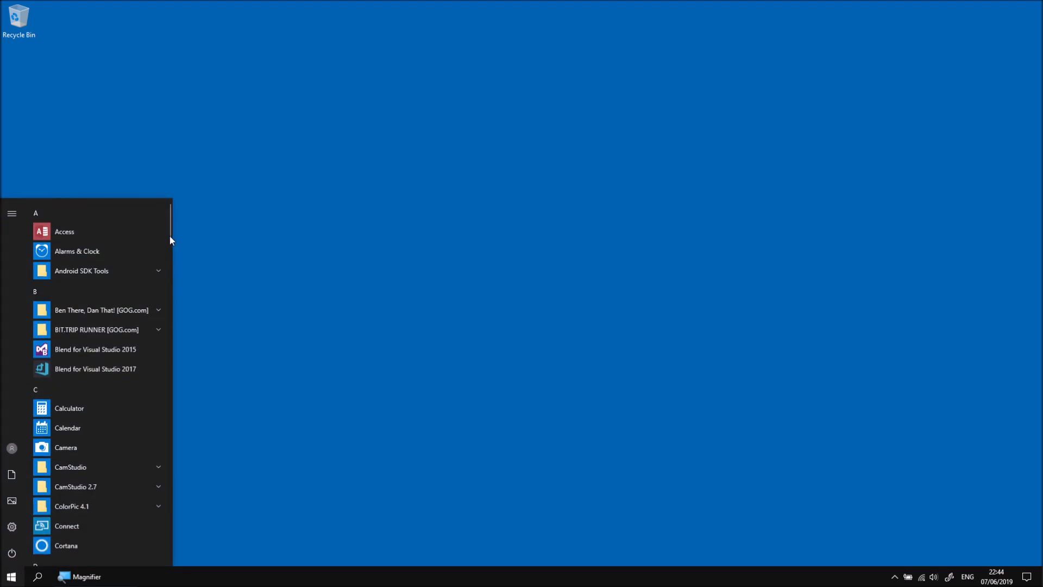
{"action": "left_click_drag", "start_coordinate": [169, 237], "coordinate": [171, 373]}
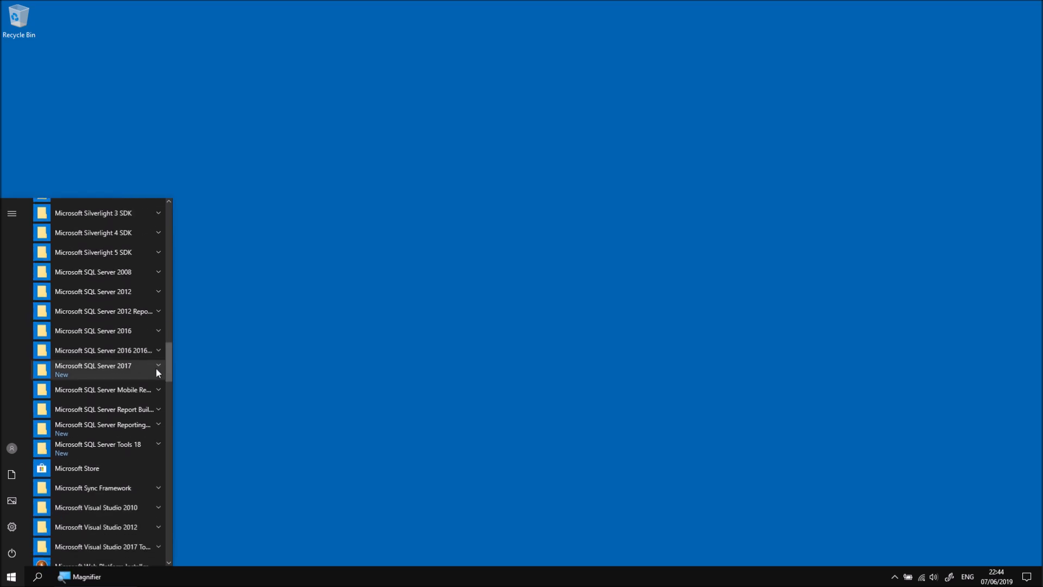
{"action": "left_click", "coordinate": [156, 372]}
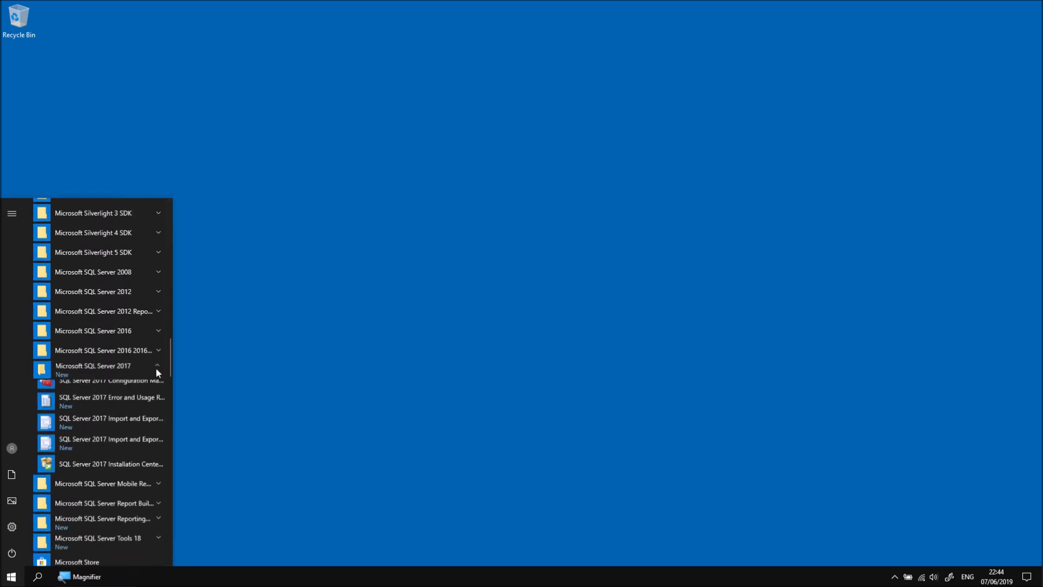
{"action": "left_click", "coordinate": [112, 390]}
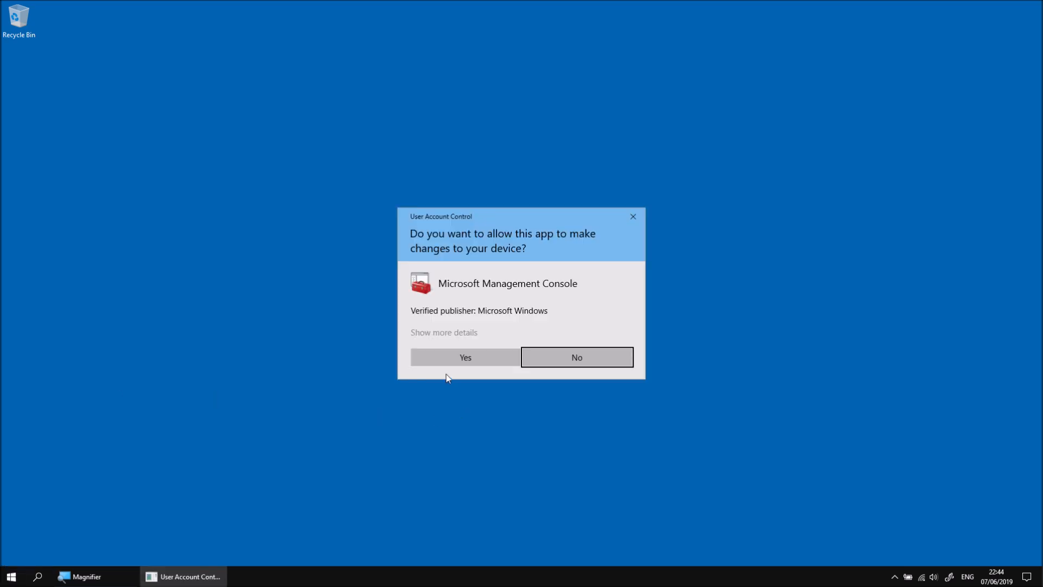
{"action": "left_click", "coordinate": [454, 360]}
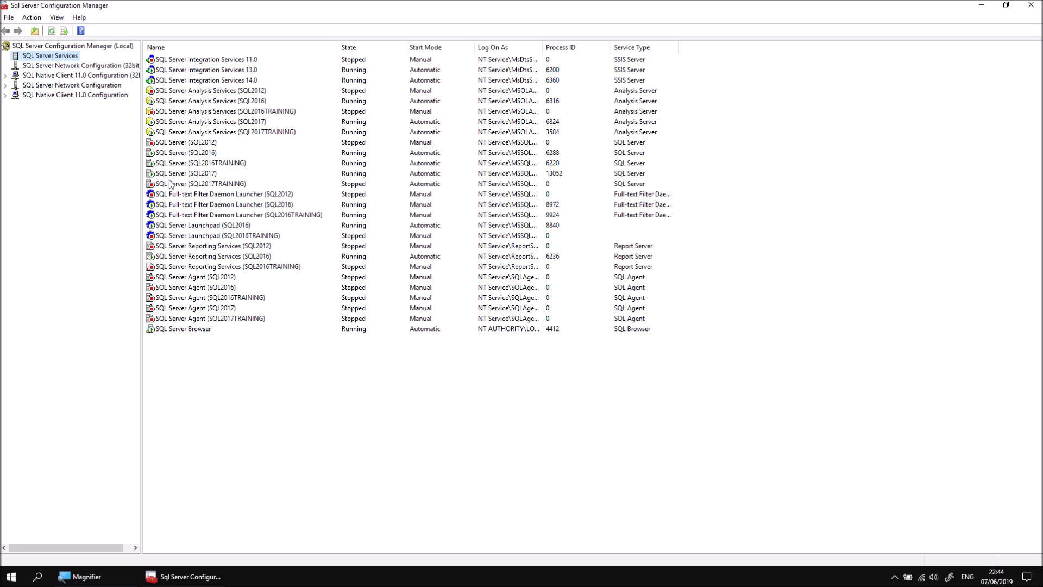
- Start the SQL Server (SQL2017TRAINING) service and close the Configuration Manager
{"action": "left_click", "coordinate": [212, 187]}
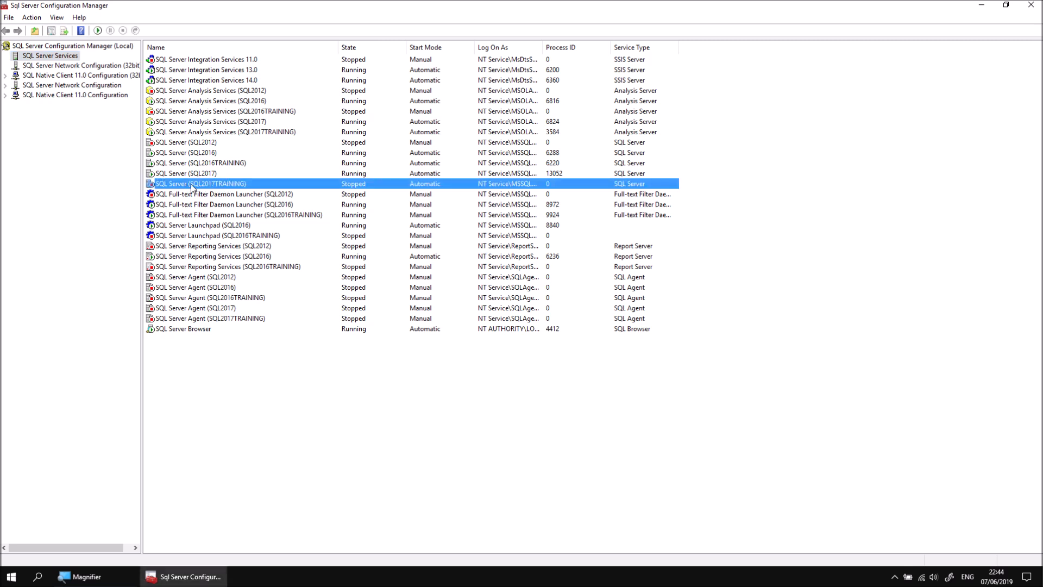
{"action": "right_click", "coordinate": [189, 188]}
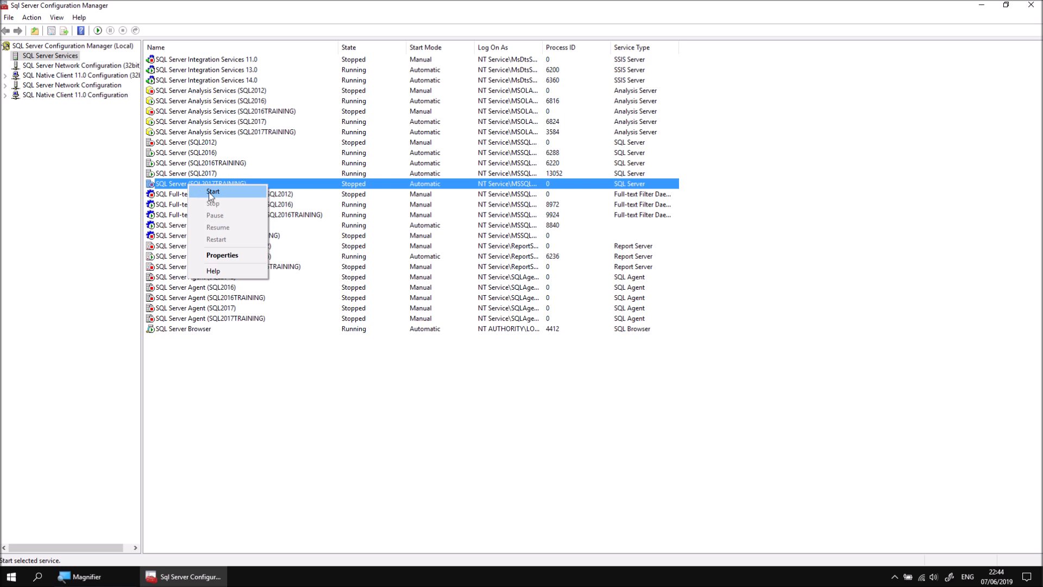
{"action": "left_click", "coordinate": [213, 192]}
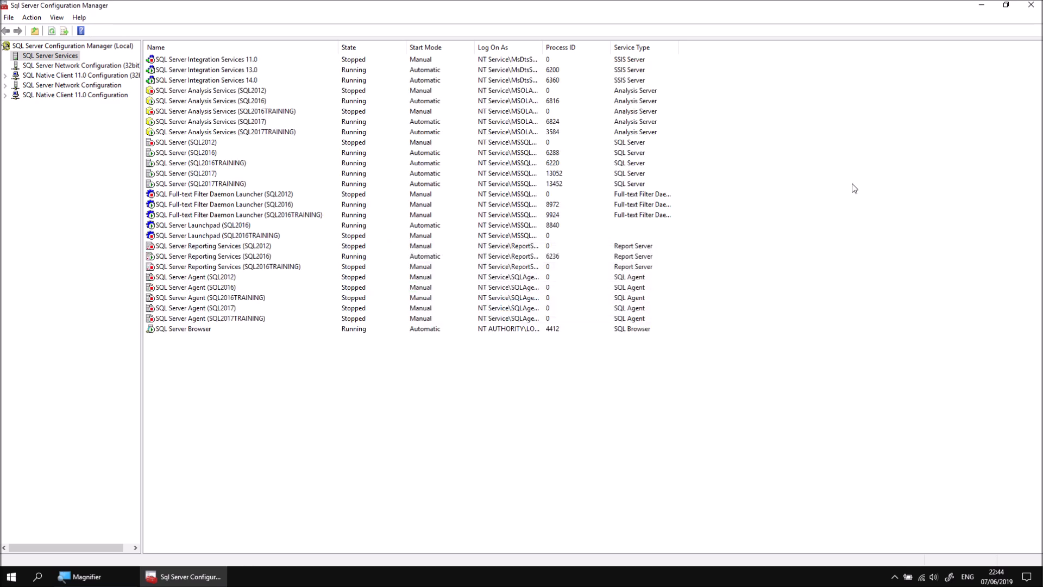
{"action": "left_click", "coordinate": [1031, 6]}
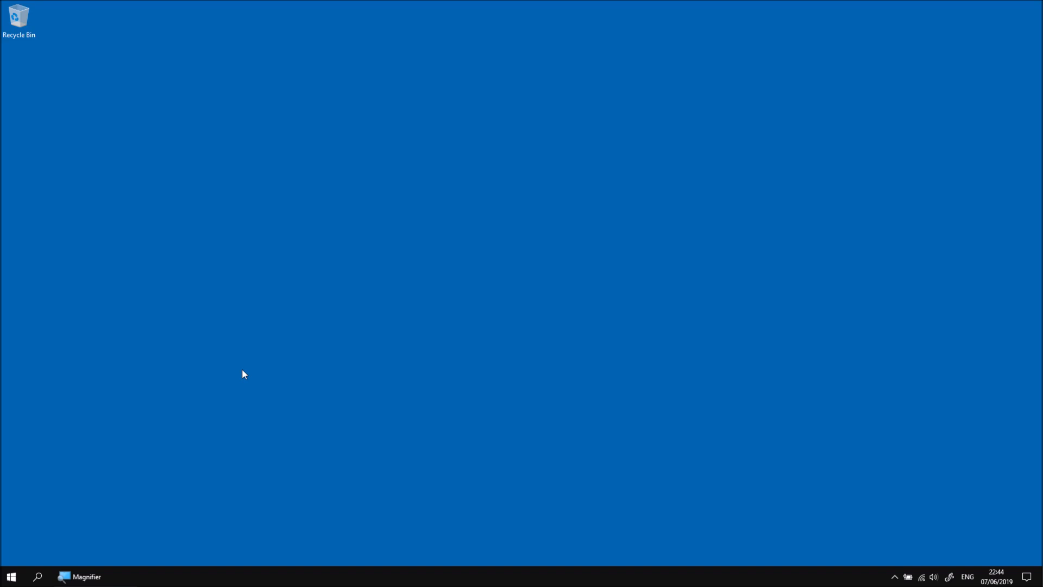
- Launch SQL Server Management Studio 18 from the Microsoft SQL Server Tools 18 program group
{"action": "left_click", "coordinate": [12, 577]}
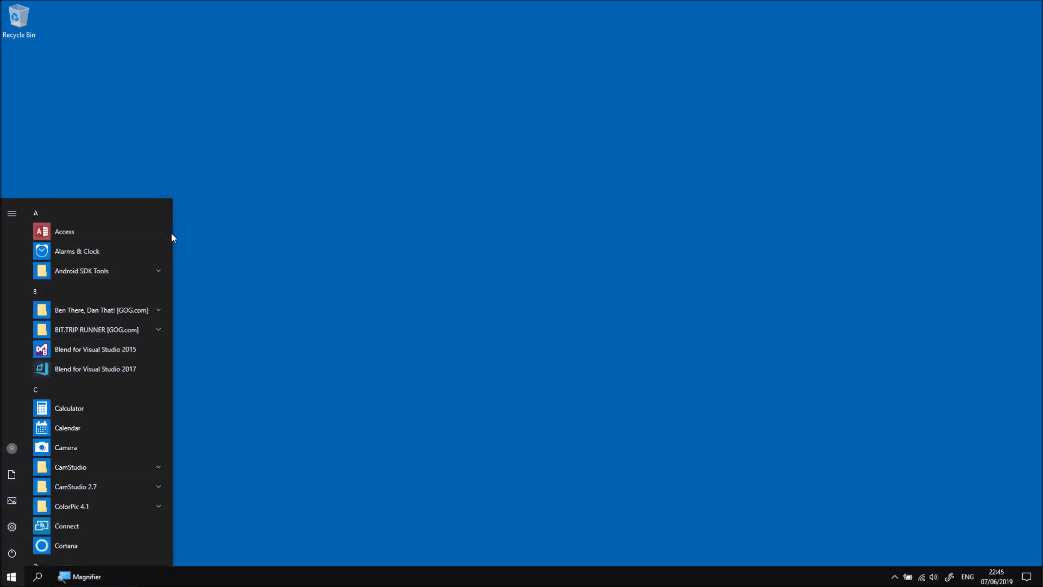
{"action": "left_click_drag", "start_coordinate": [168, 229], "coordinate": [164, 368]}
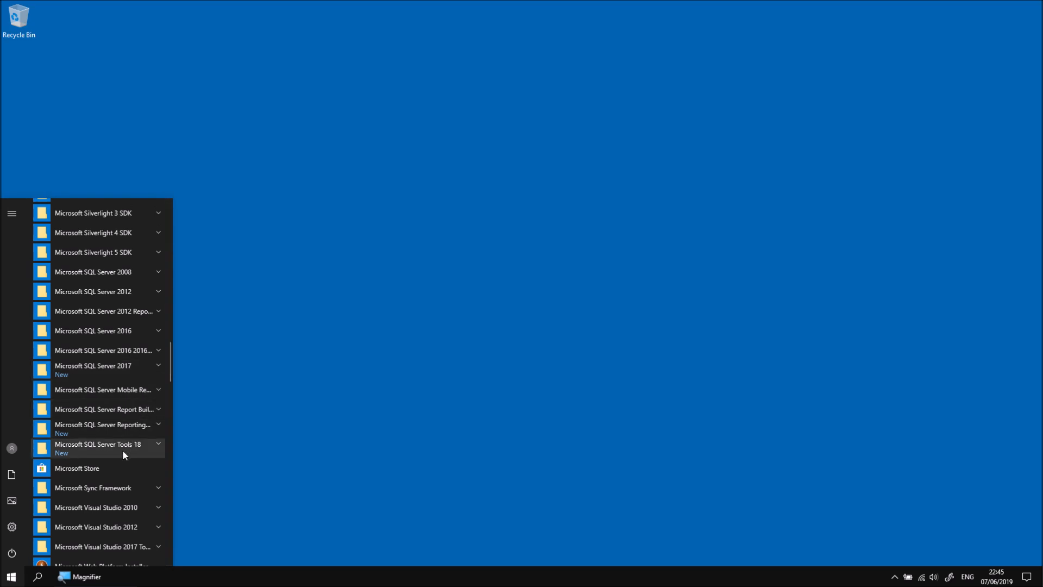
{"action": "key", "text": "super+plus"}
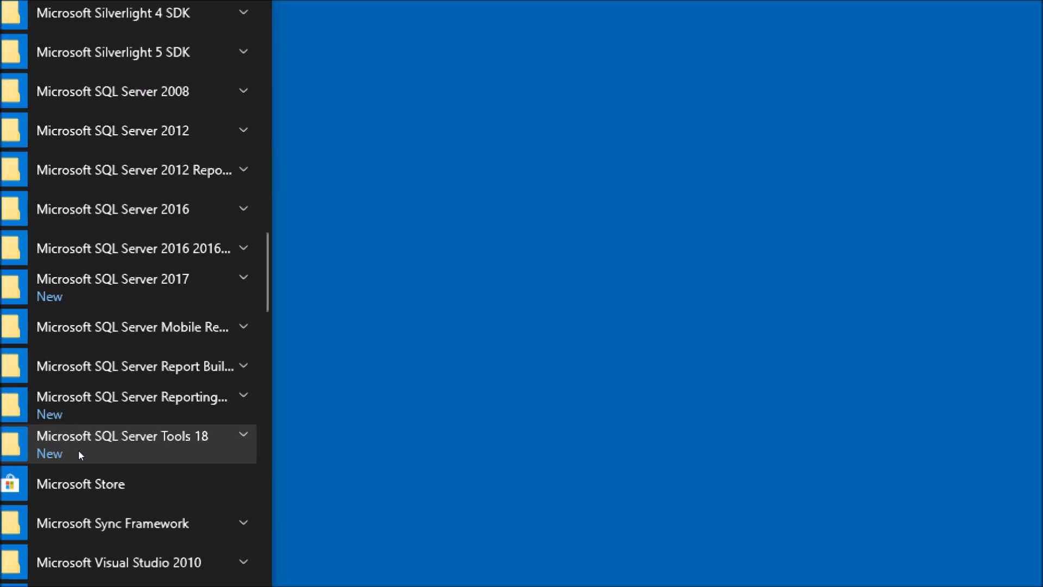
{"action": "key", "text": "super+minus"}
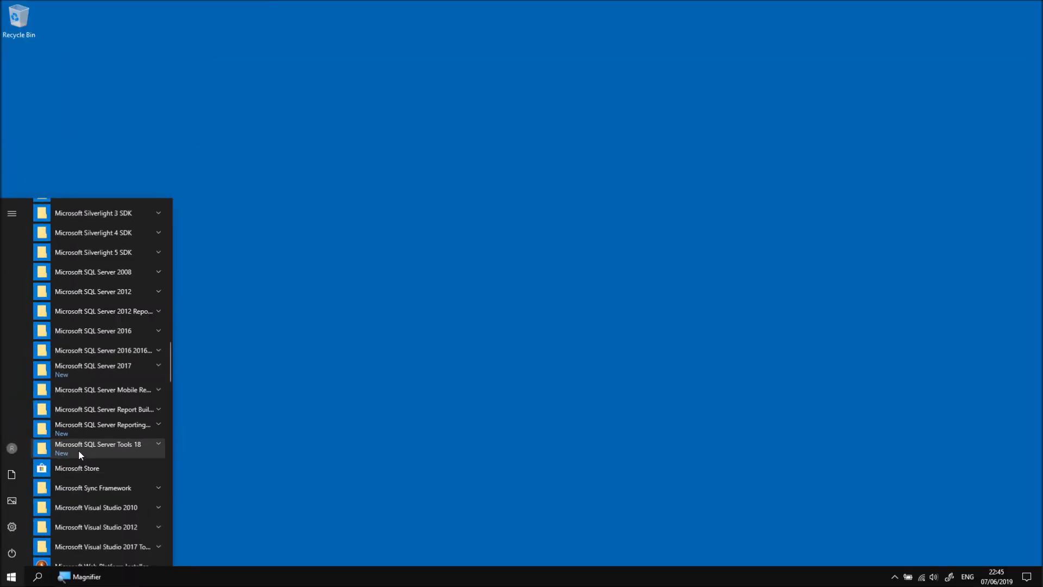
{"action": "left_click", "coordinate": [159, 448]}
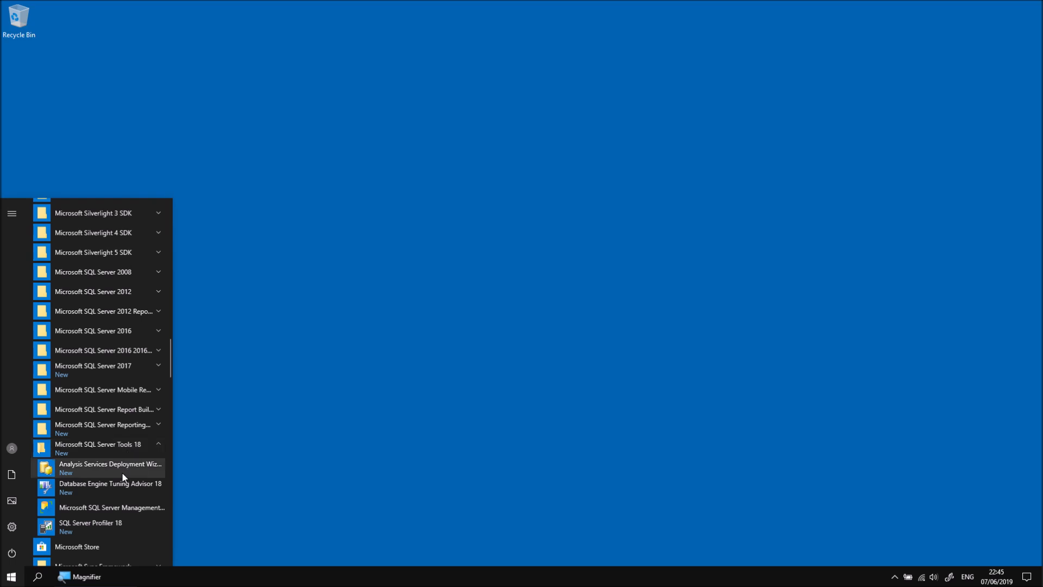
{"action": "left_click", "coordinate": [98, 511]}
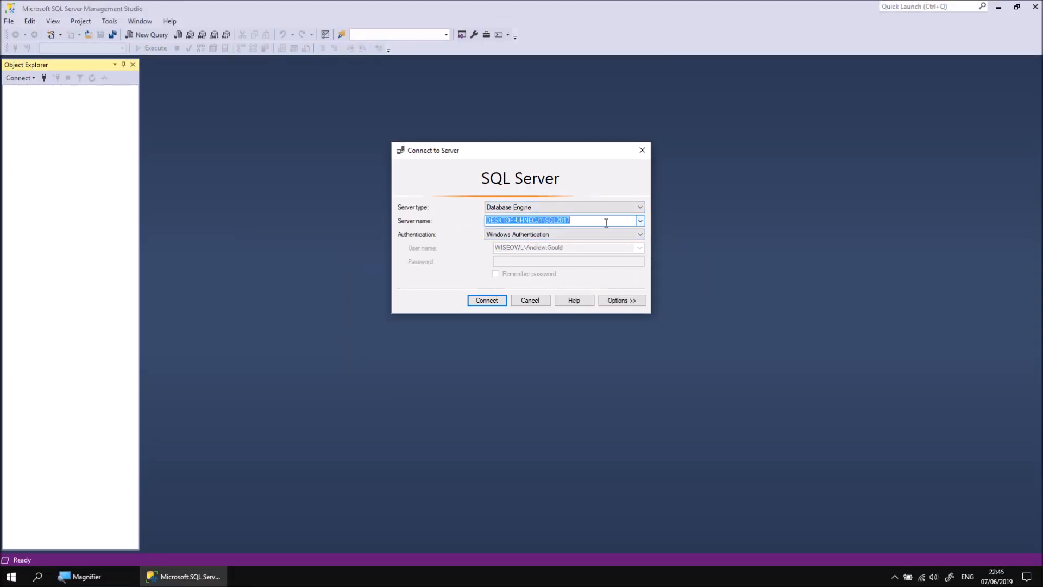
- Enter DESKTOP-UHNECJ1\SQL2017TRAINING as the name of the server to connect to
{"action": "left_click", "coordinate": [606, 223]}
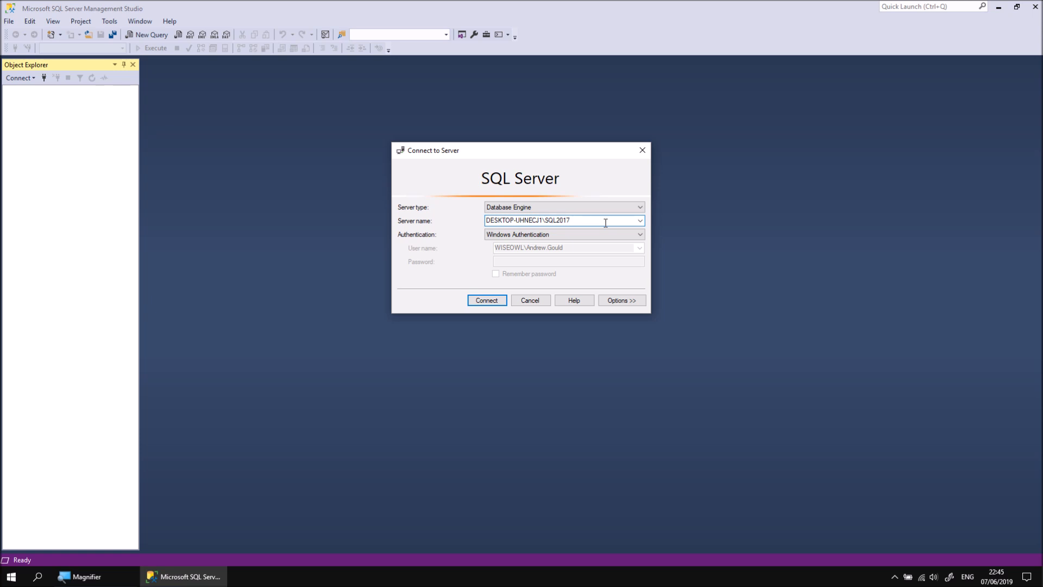
{"action": "type", "text": "TRAINING"}
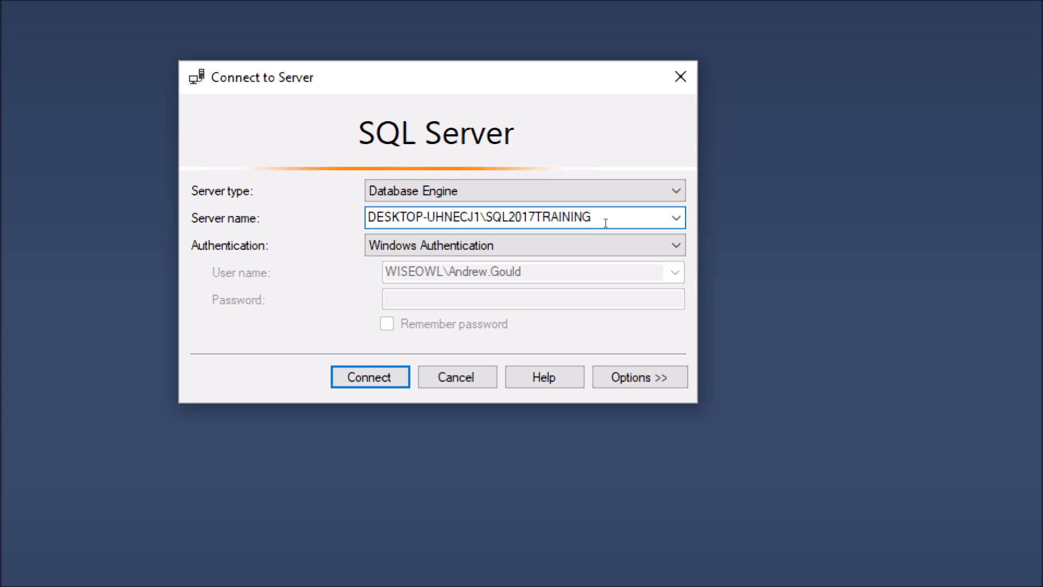
{"action": "key", "text": "super+minus"}
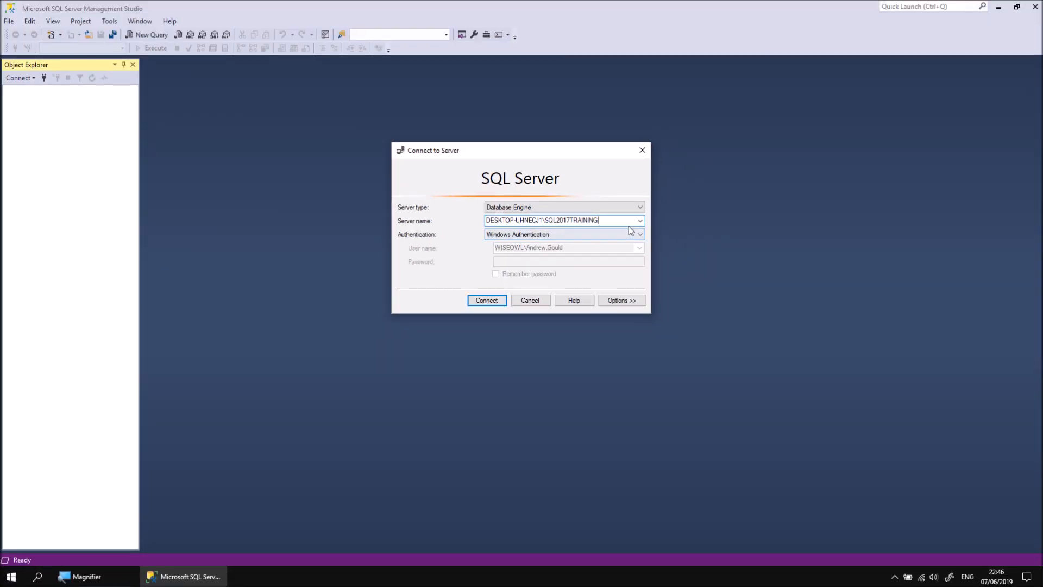
- Browse the local Database Engine servers for DESKTOP-UHNECJ1\SQL2017TRAINING and connect to it with Windows Authentication
{"action": "left_click", "coordinate": [640, 220]}
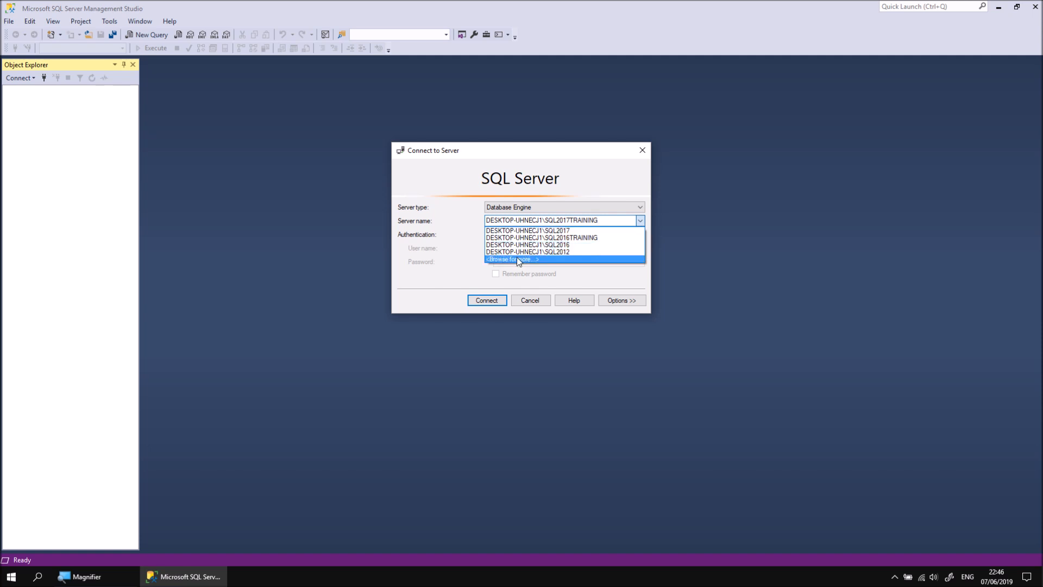
{"action": "left_click", "coordinate": [517, 260]}
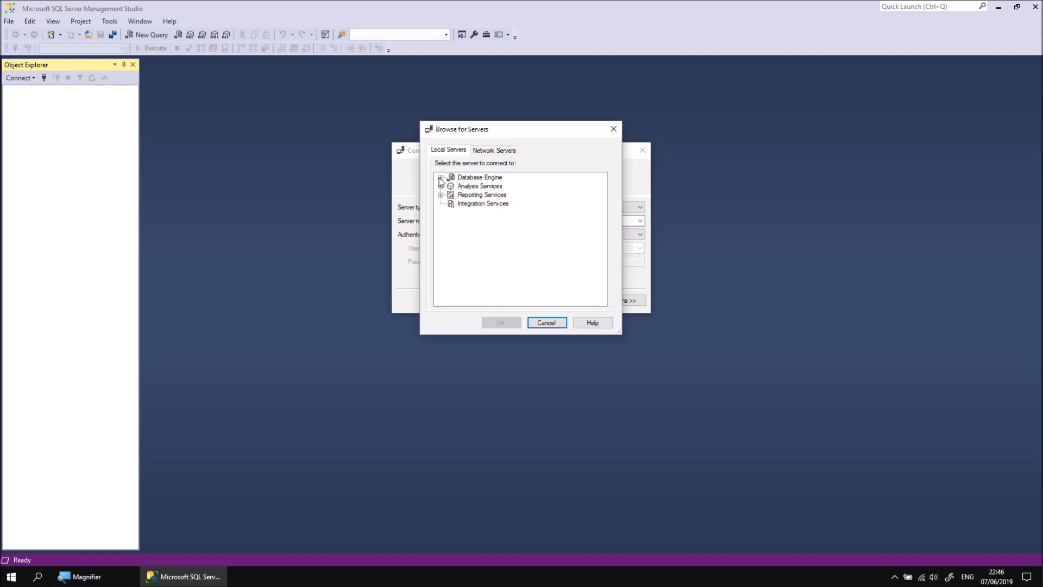
{"action": "left_click", "coordinate": [440, 178]}
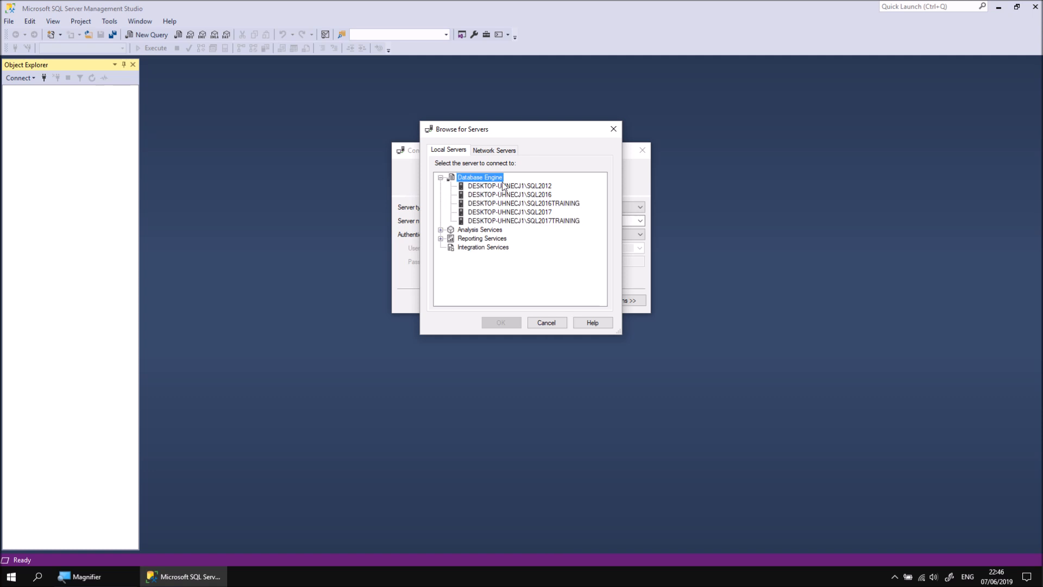
{"action": "left_click", "coordinate": [545, 221]}
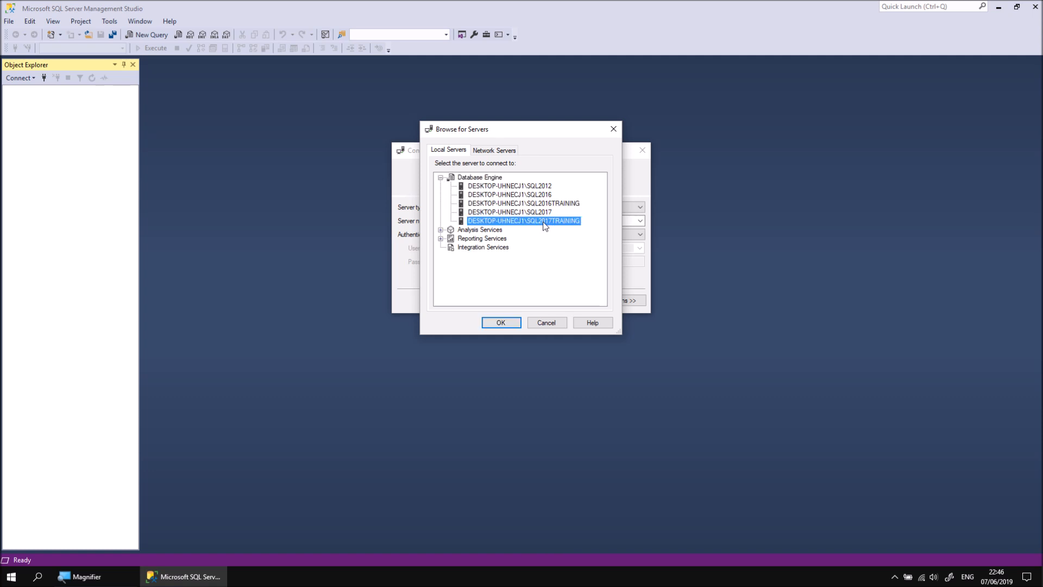
{"action": "left_click", "coordinate": [501, 323]}
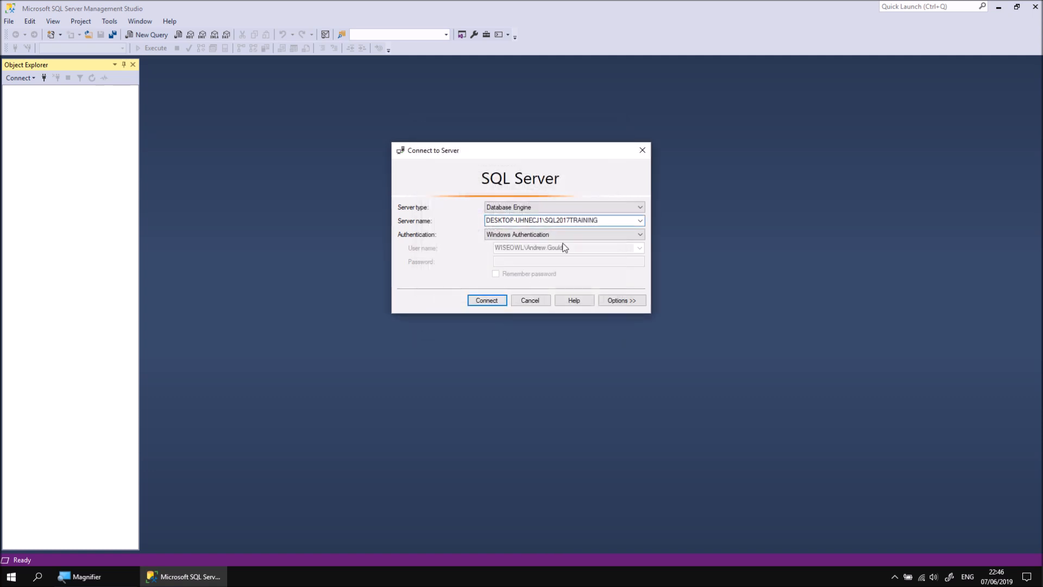
{"action": "left_click", "coordinate": [485, 300]}
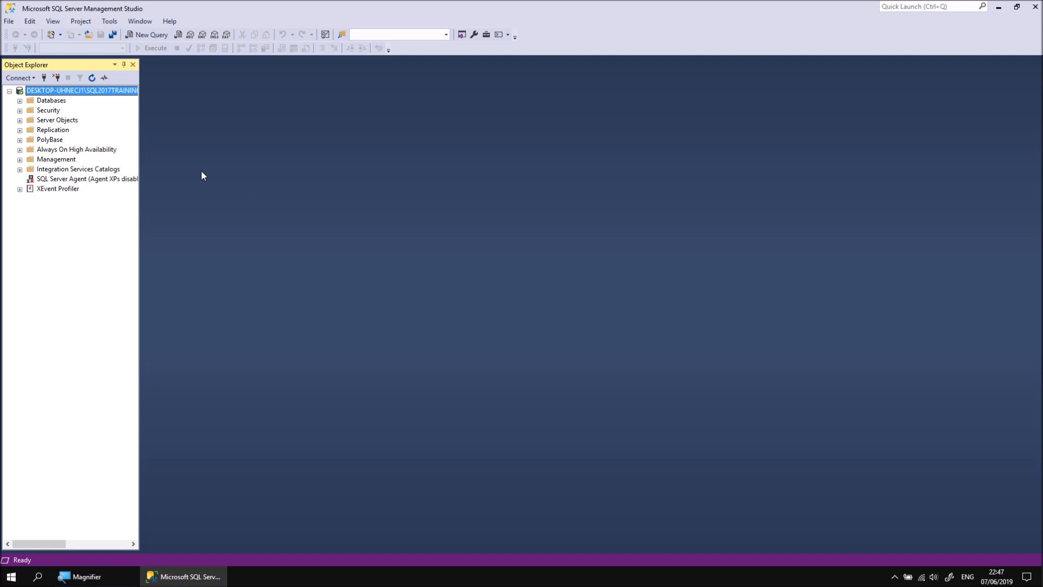
- Expand the server's Databases folder and open the script Create Movies Database 2016.sql from the movies folder
{"action": "left_click", "coordinate": [20, 101]}
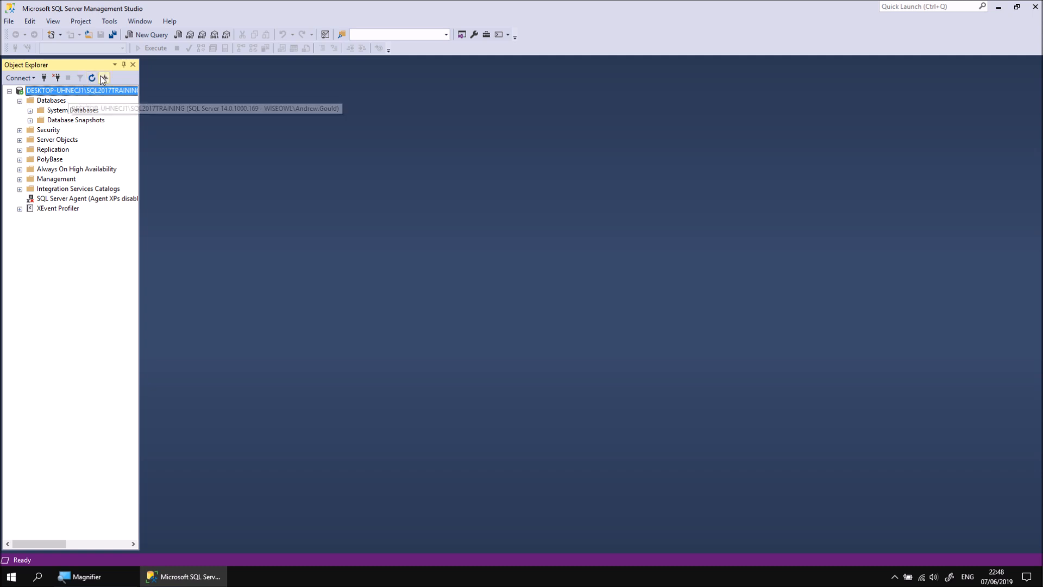
{"action": "left_click", "coordinate": [89, 37]}
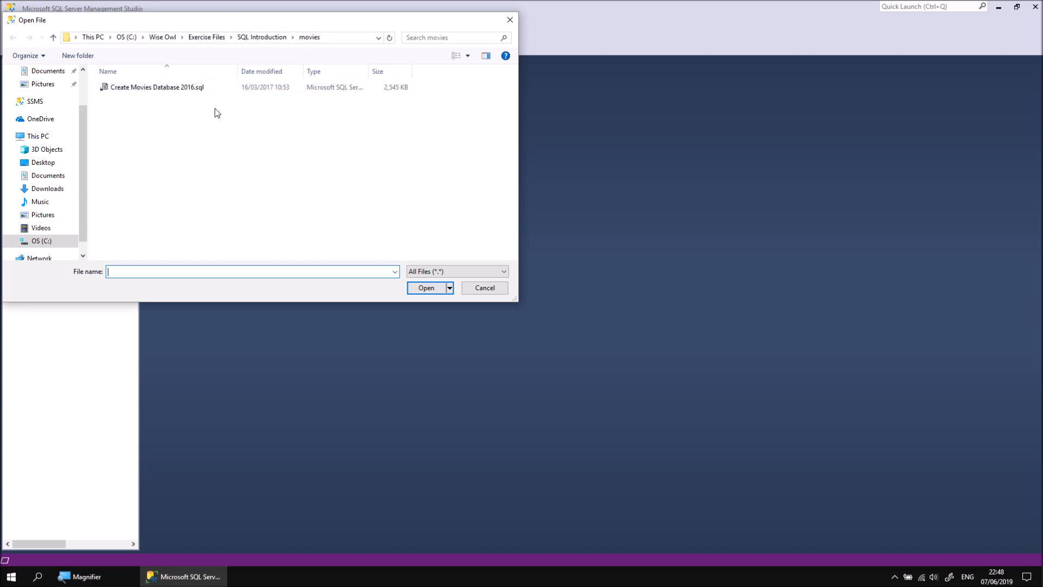
{"action": "double_click", "coordinate": [139, 90]}
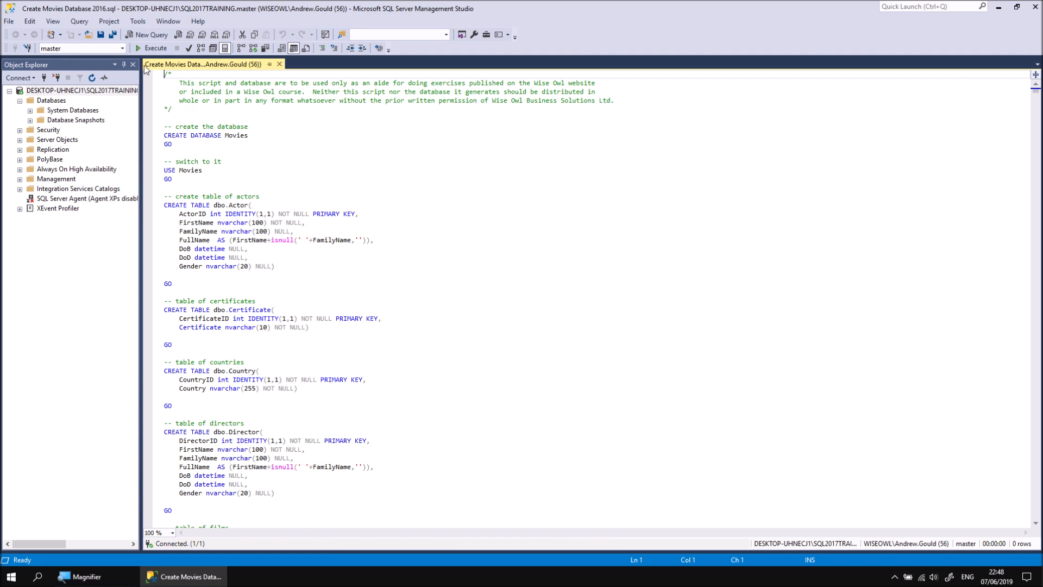
- Execute the script to create the Movies database, close the script, and refresh the Databases folder
{"action": "left_click", "coordinate": [152, 48]}
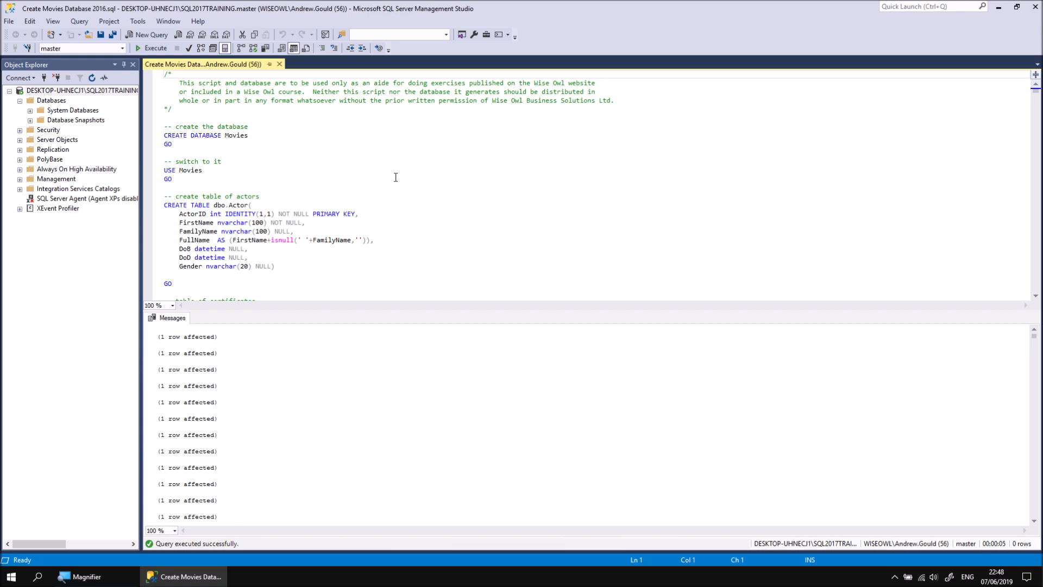
{"action": "left_click", "coordinate": [280, 64]}
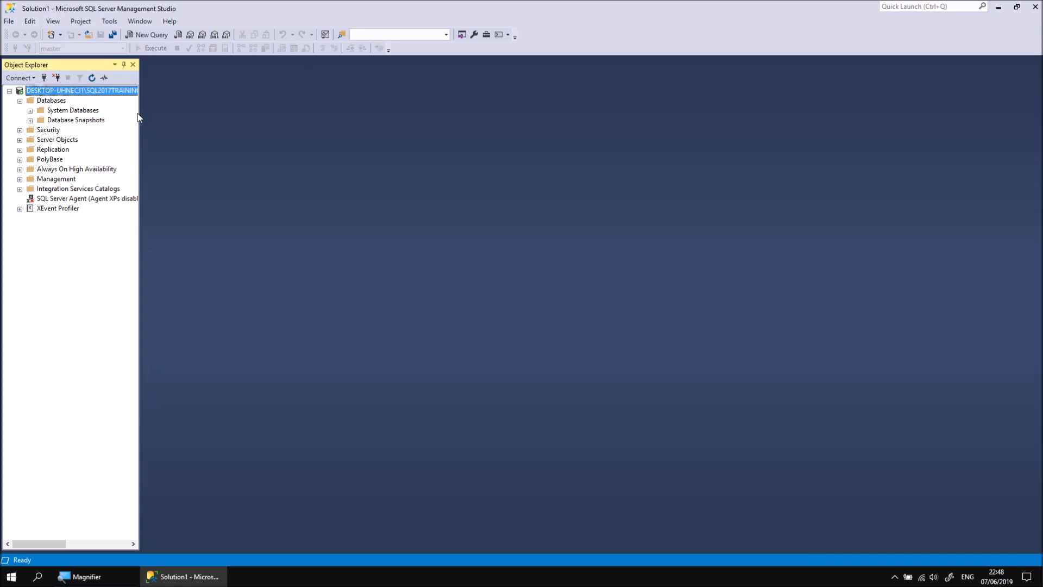
{"action": "right_click", "coordinate": [60, 103]}
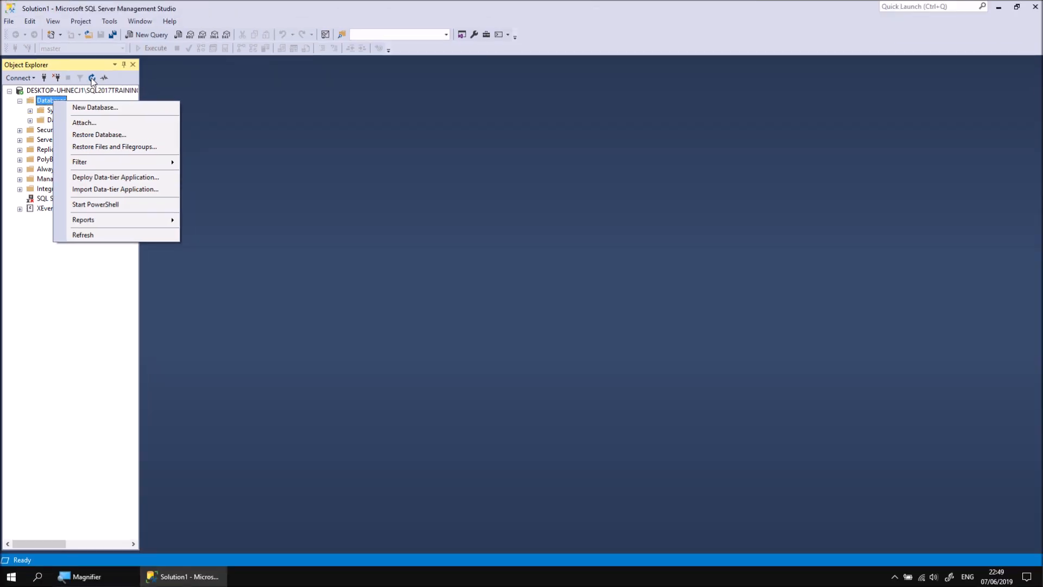
{"action": "left_click", "coordinate": [104, 236]}
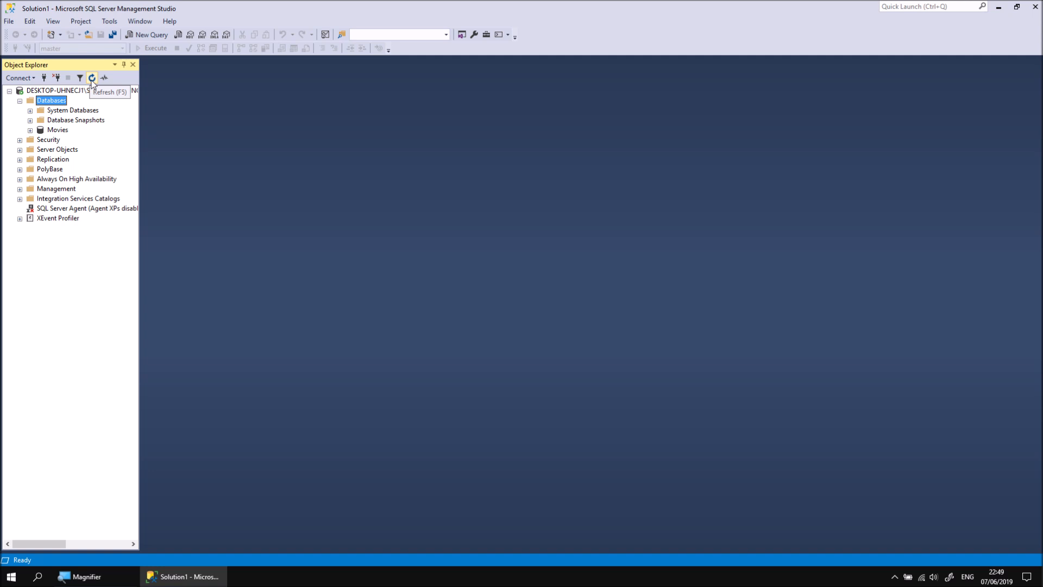
- Expand the Movies database's Tables folder and select the top 1000 rows of the dbo.Film table
{"action": "left_click", "coordinate": [62, 131]}
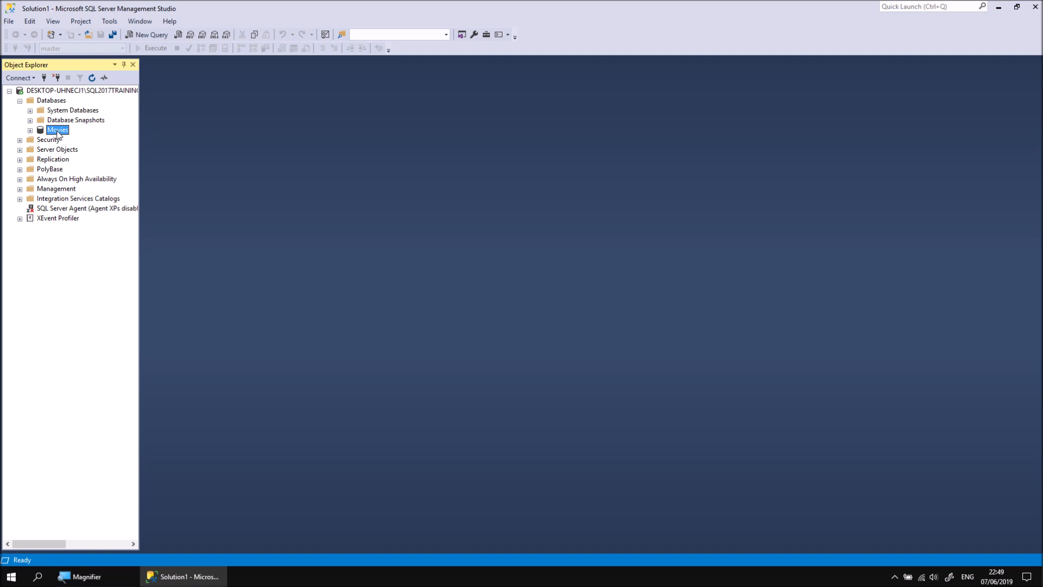
{"action": "left_click", "coordinate": [31, 131]}
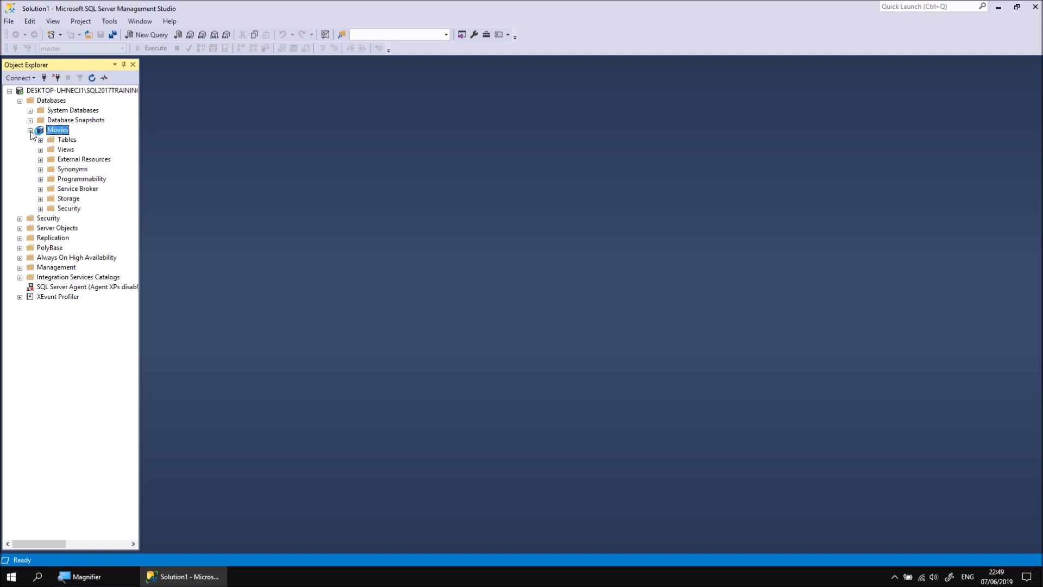
{"action": "left_click", "coordinate": [40, 140]}
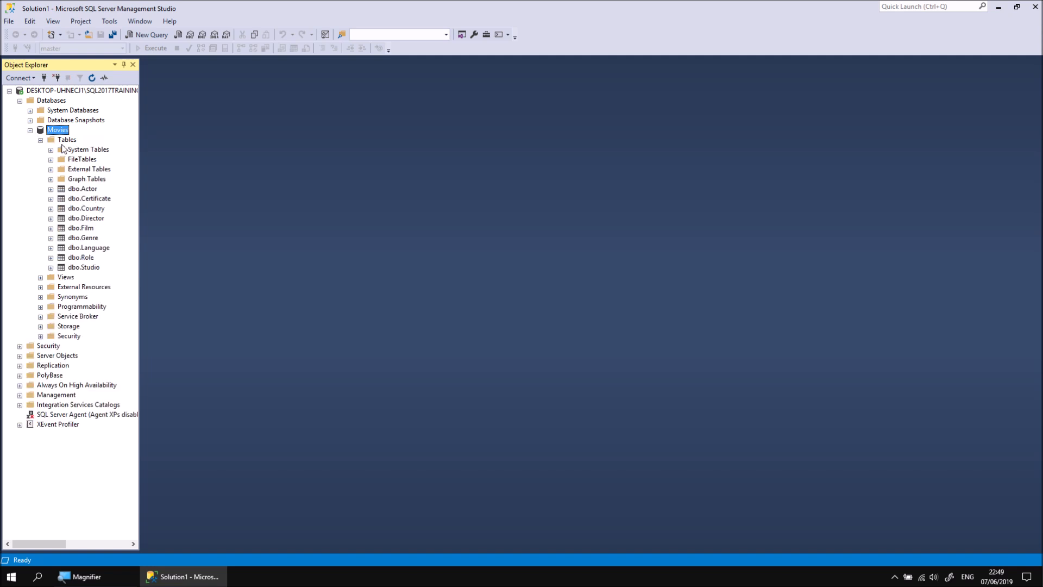
{"action": "right_click", "coordinate": [90, 231]}
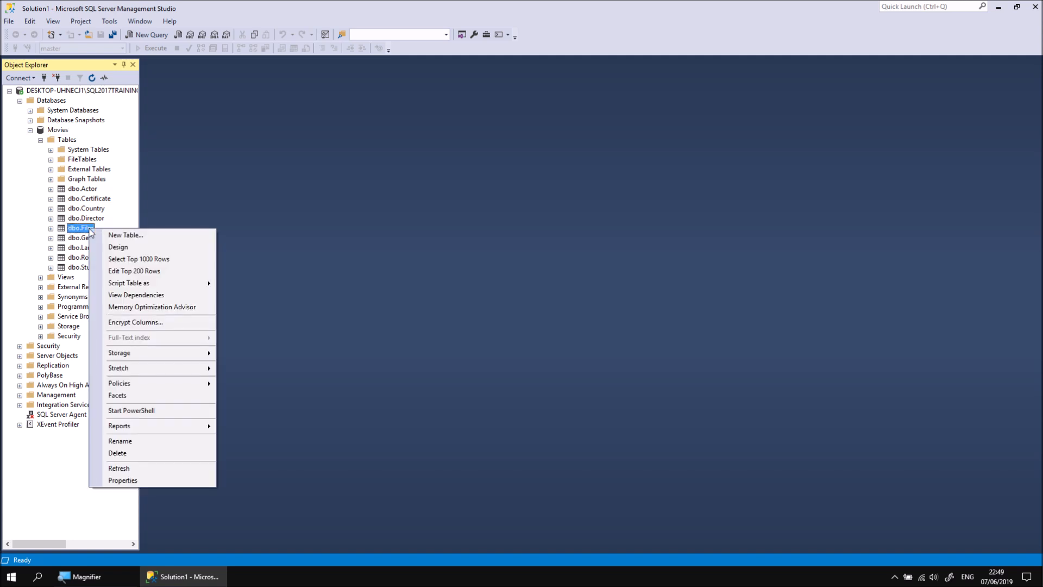
{"action": "left_click", "coordinate": [168, 259]}
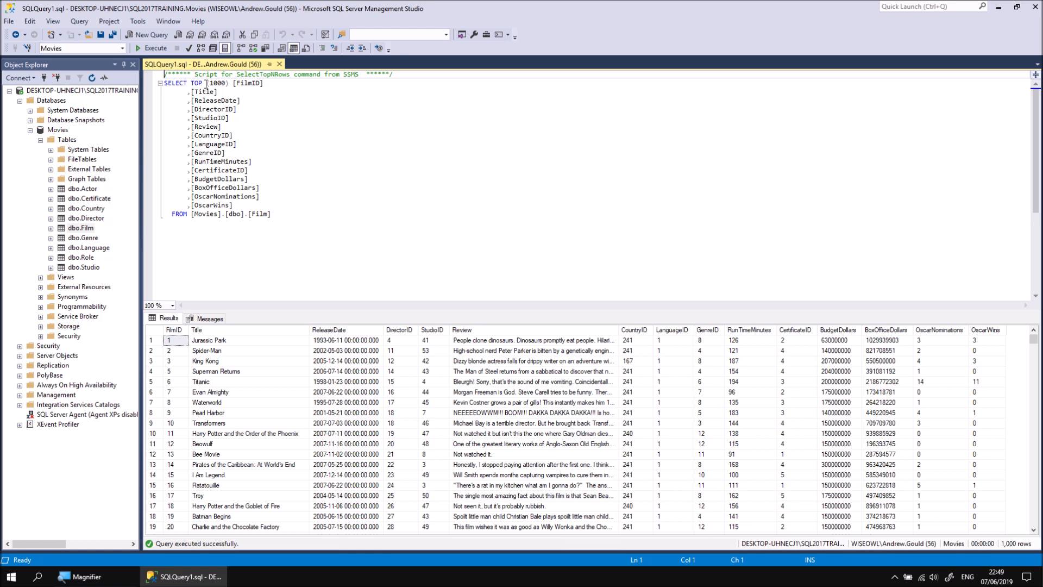
- Rerun the Film query without its TOP (1000) clause and close the query, discarding the changes
{"action": "left_click_drag", "start_coordinate": [191, 83], "coordinate": [231, 86]}
{"action": "key", "text": "Delete"}
{"action": "key", "text": "BackSpace"}
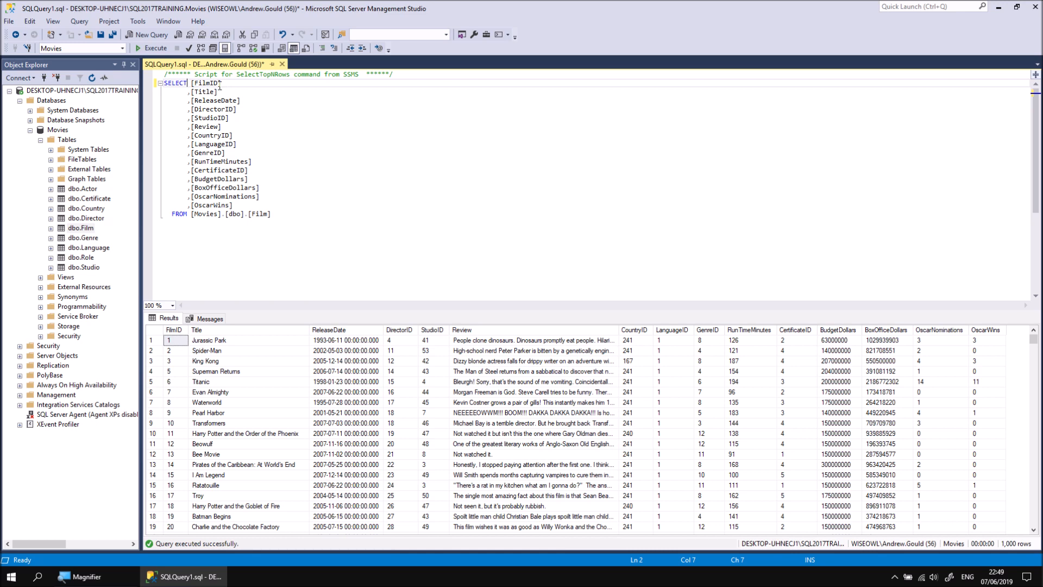
{"action": "scroll", "coordinate": [215, 107], "scroll_direction": "up", "scroll_amount": 4}
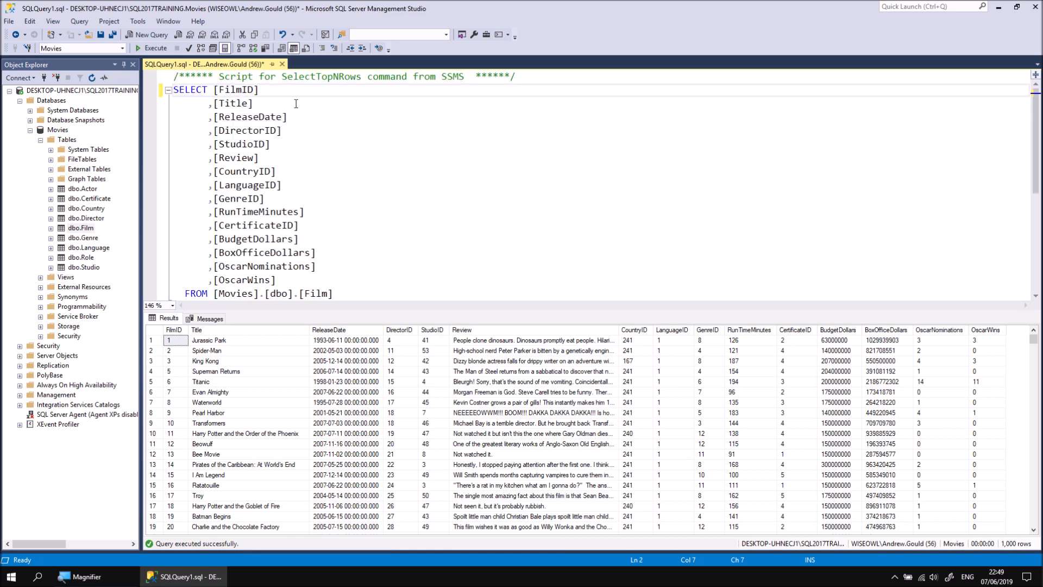
{"action": "left_click", "coordinate": [152, 47]}
{"action": "left_click", "coordinate": [282, 65]}
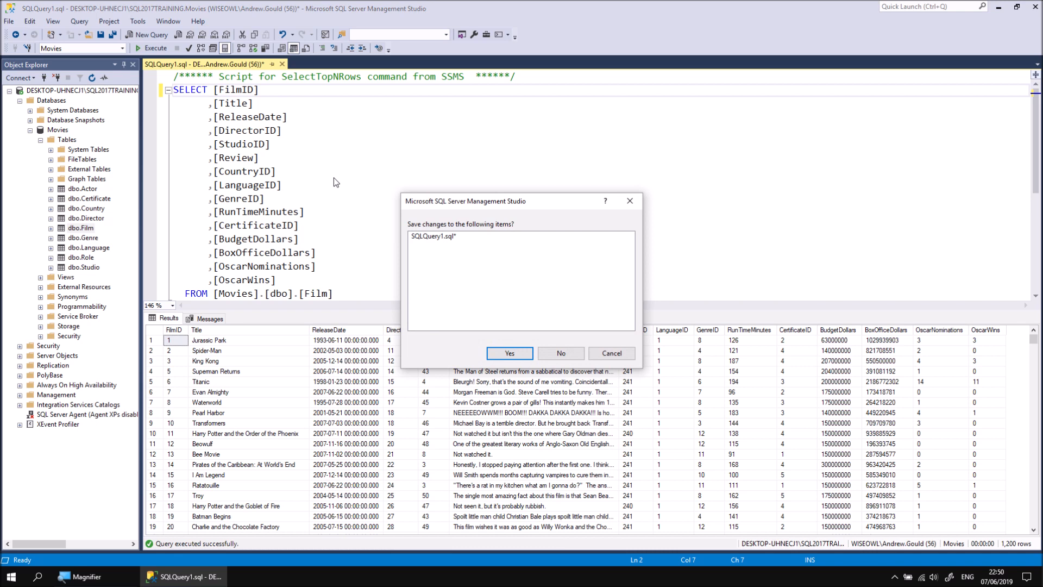
{"action": "left_click", "coordinate": [558, 356]}
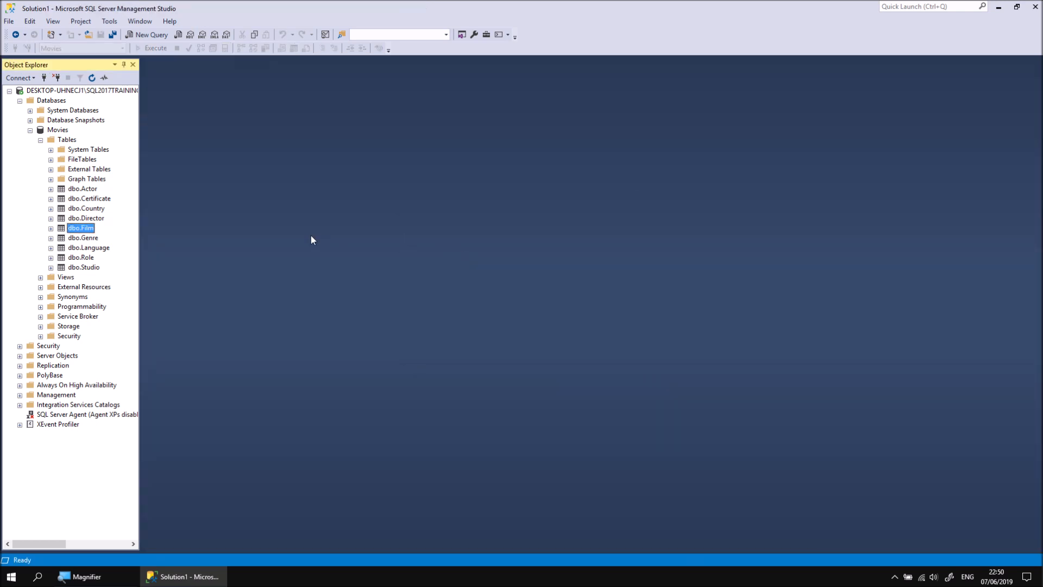